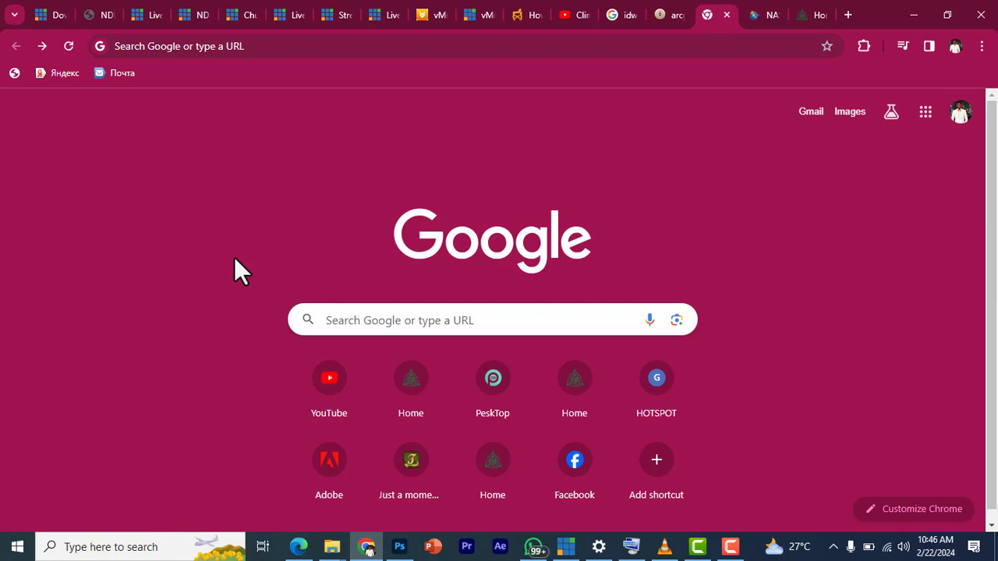
Bring up the recent-search suggestions from the Chrome new tab page's address bar.
left_click(252, 46)
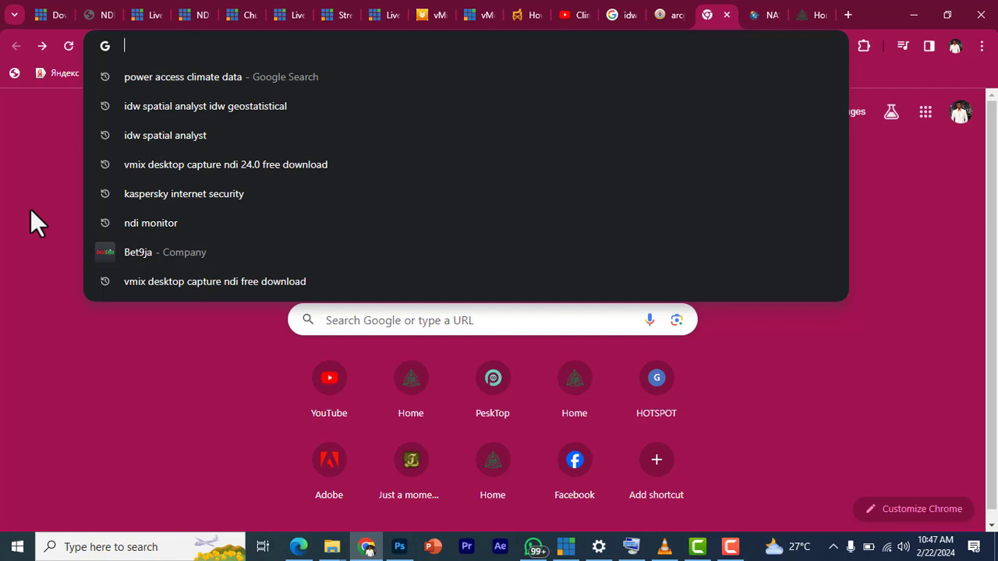
Search 'power access climate data' and open the Data Access Viewer on power.larc.nasa.gov.
left_click(135, 81)
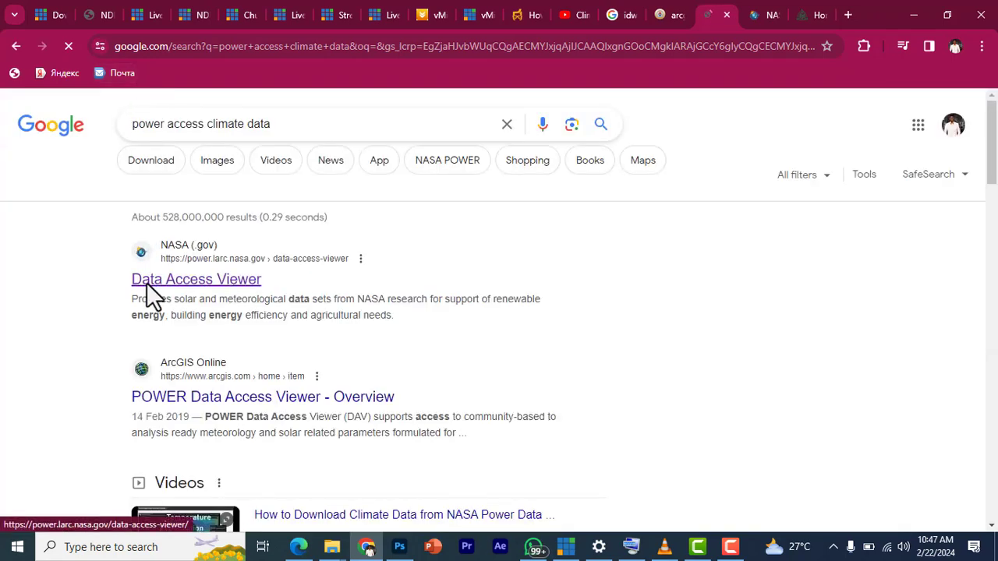
left_click(146, 284)
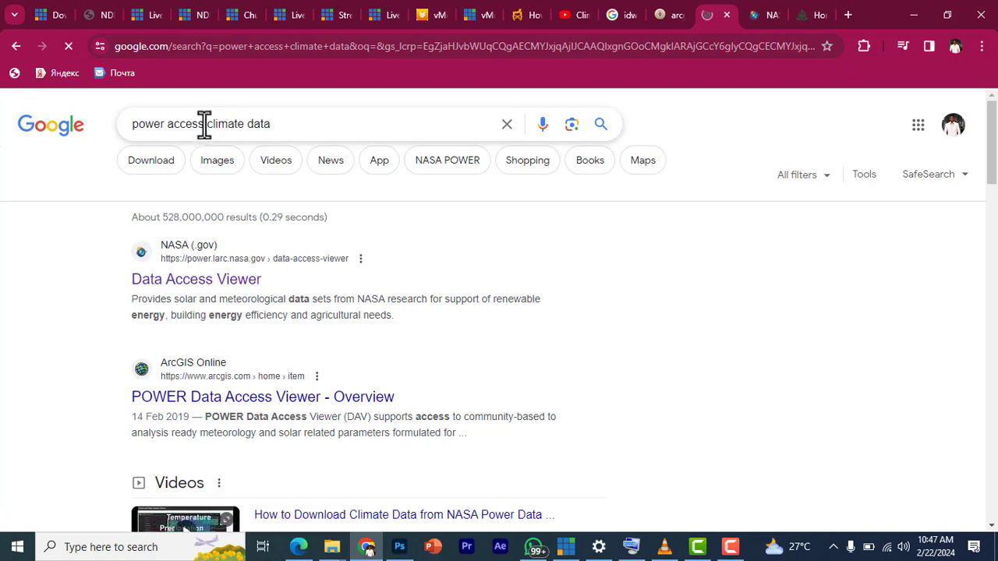
left_click(207, 288)
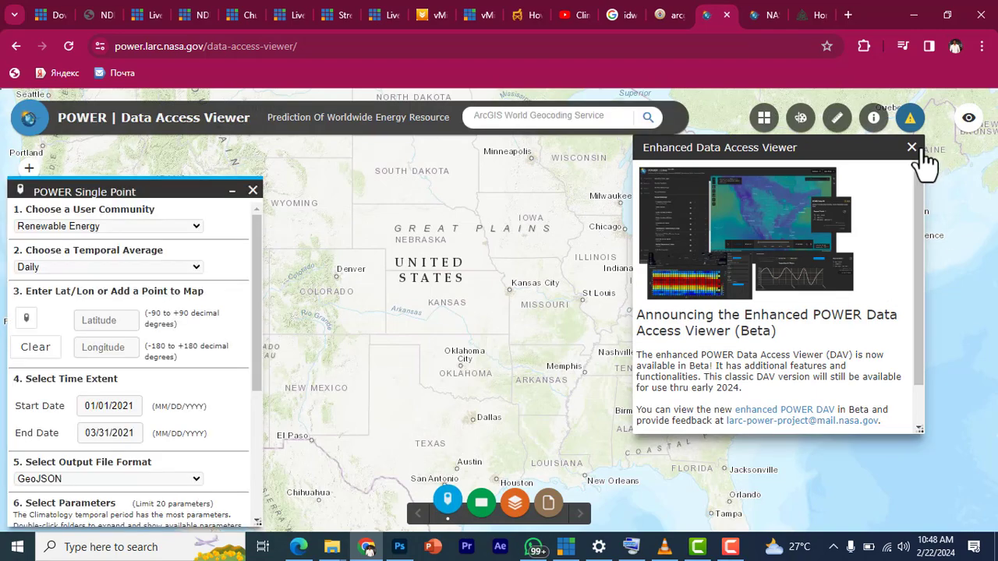
Close the announcement, move the Single Point panel, and keep Renewable Energy with Daily averaging.
left_click(912, 148)
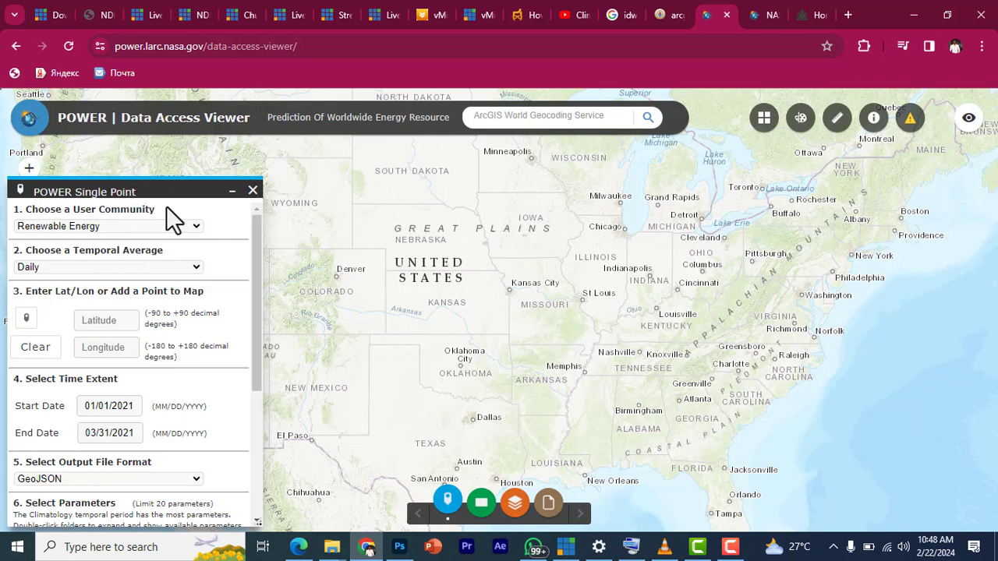
left_click_drag(172, 188, 228, 148)
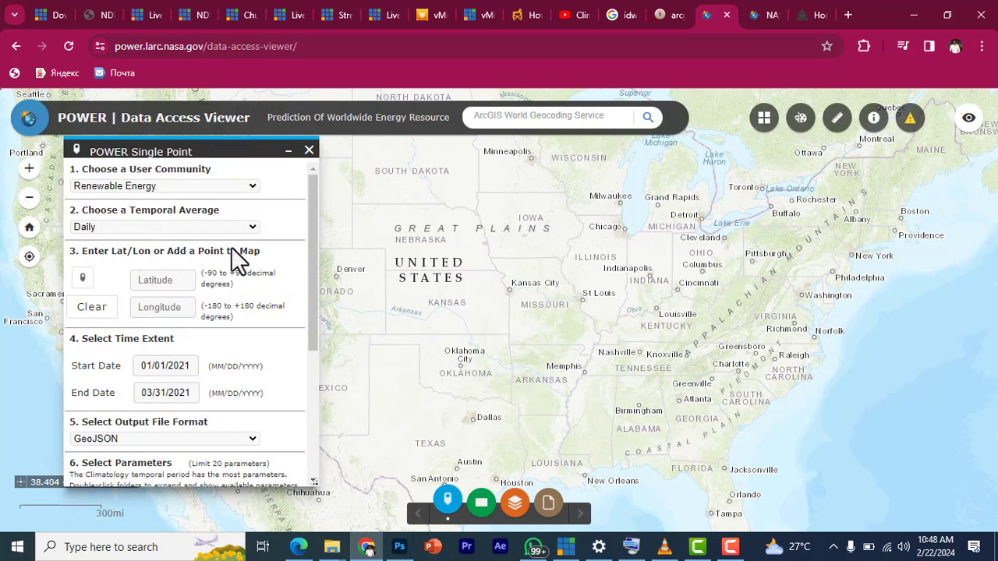
left_click(239, 186)
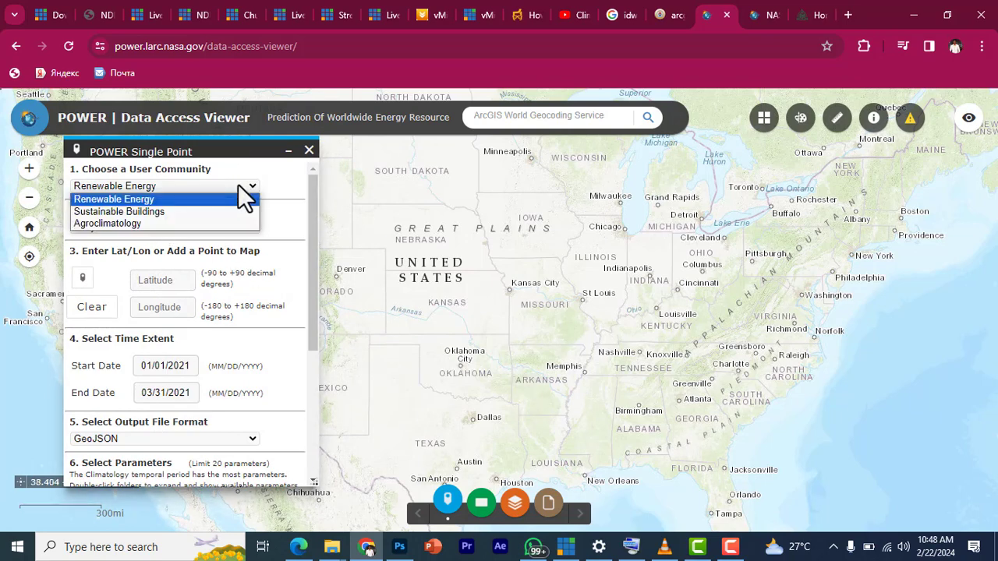
left_click(149, 199)
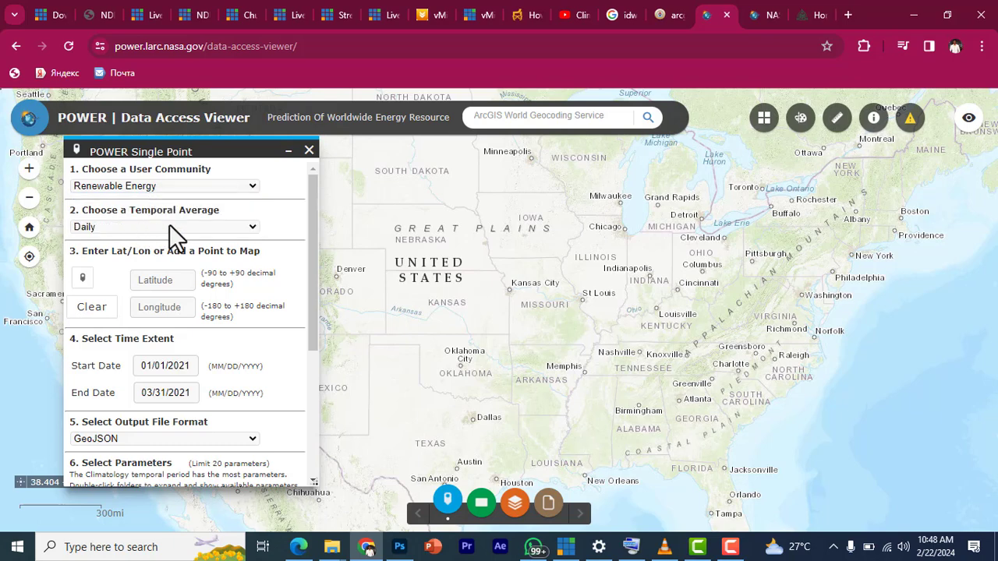
left_click(169, 226)
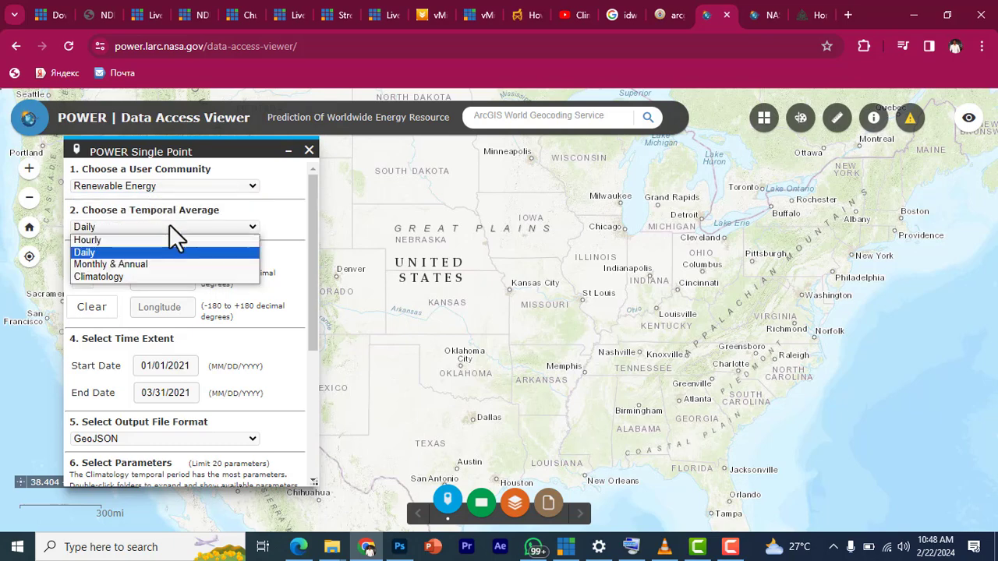
left_click(99, 253)
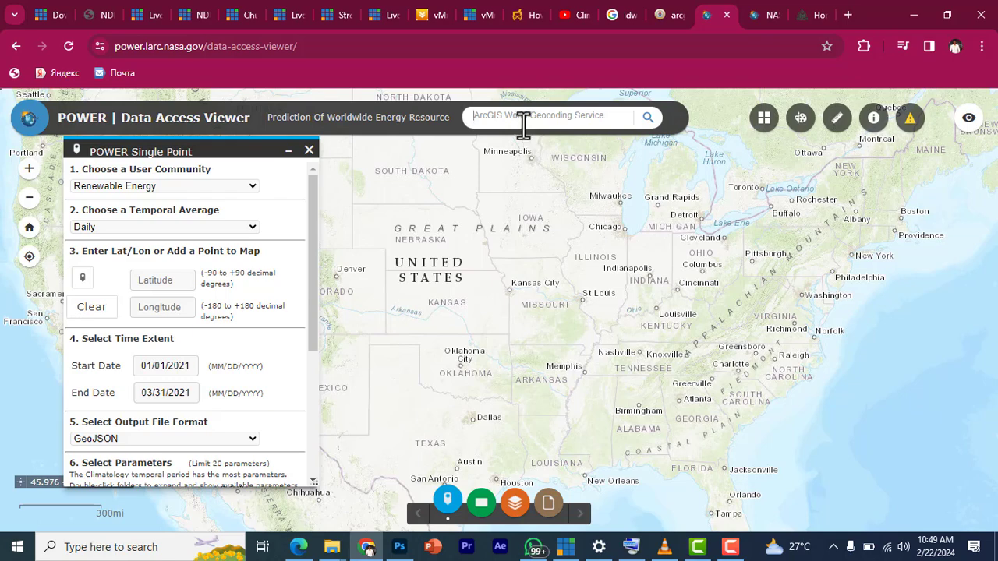
Search for 'nigeria', zoom the map in around Abuja, and close the result popup.
type("n")
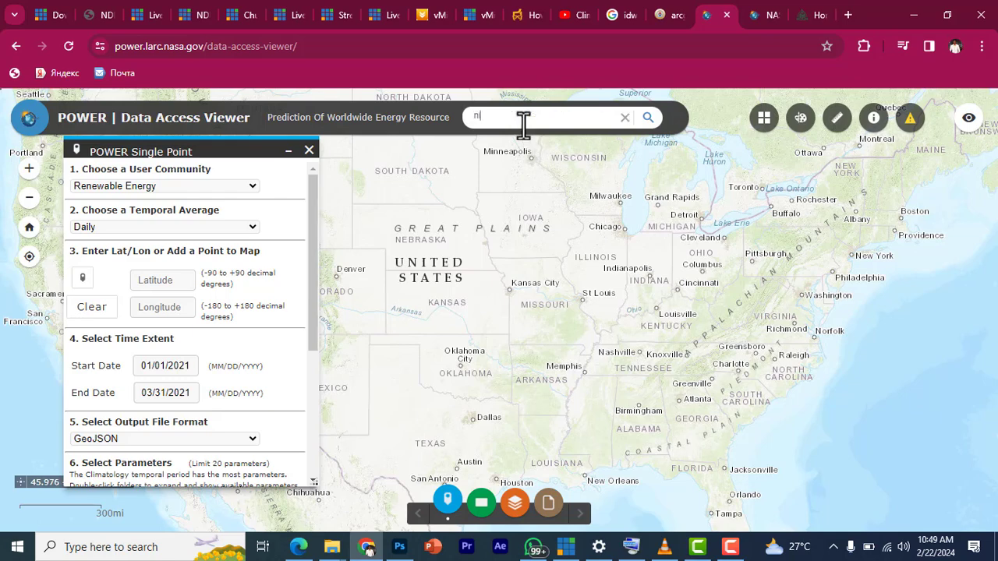
type("igeria")
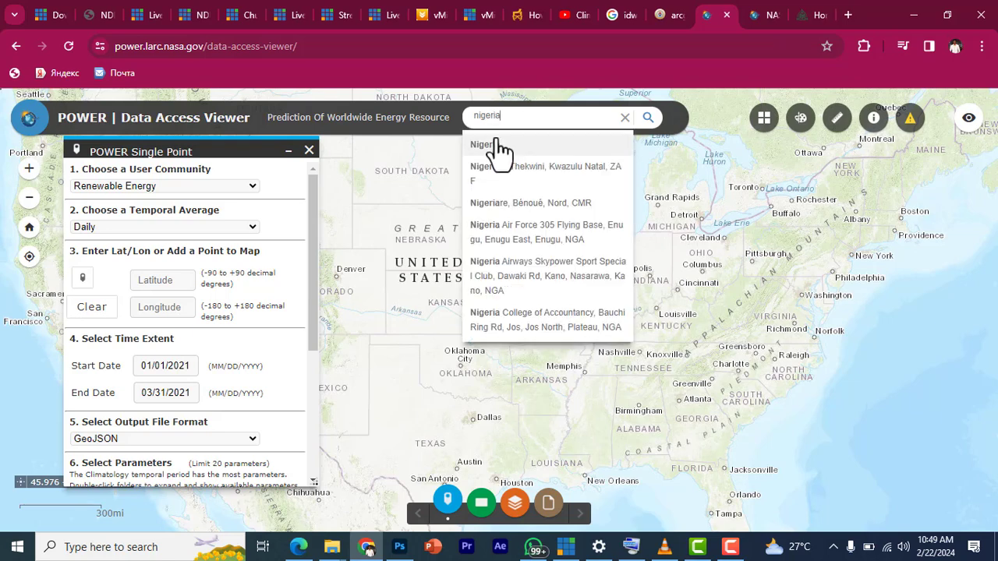
left_click(493, 146)
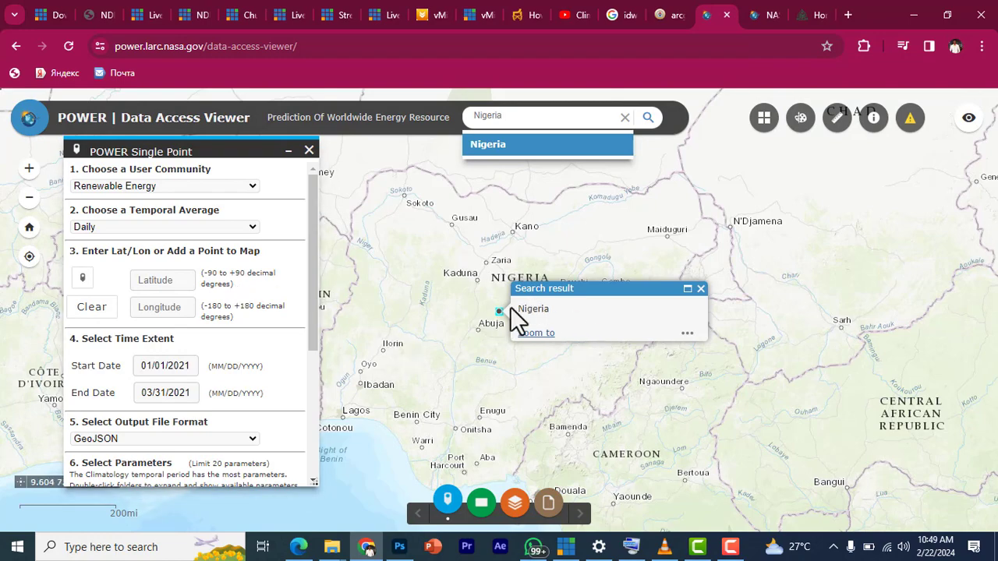
double_click(471, 331)
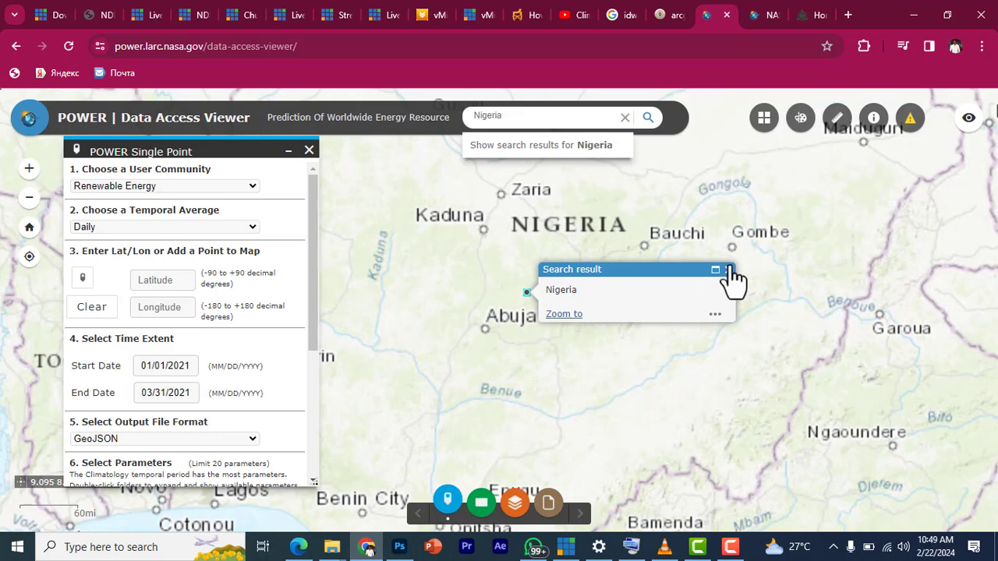
left_click(730, 269)
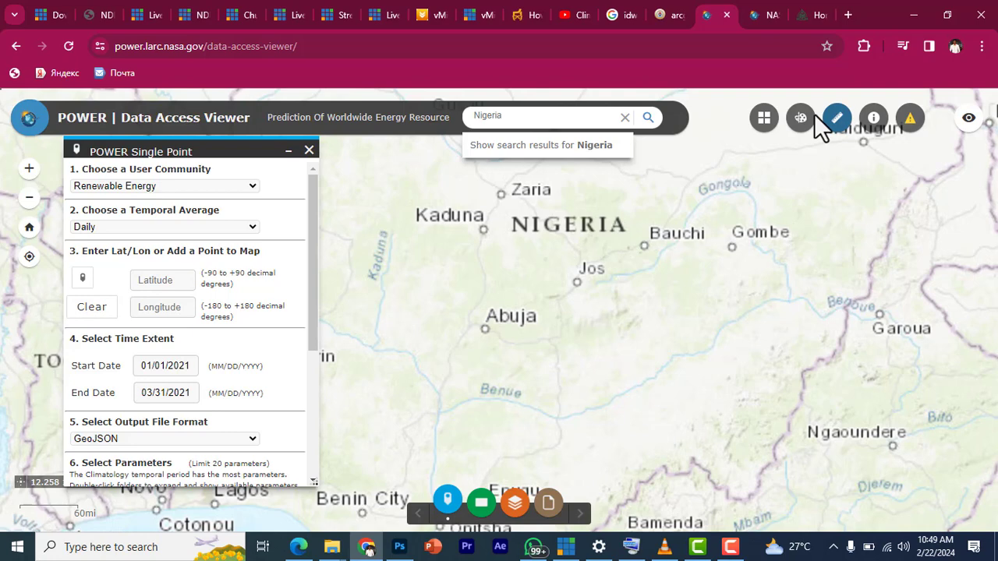
Enter latitude 10.4976 and longitude 7.4187 for the point.
left_click(173, 281)
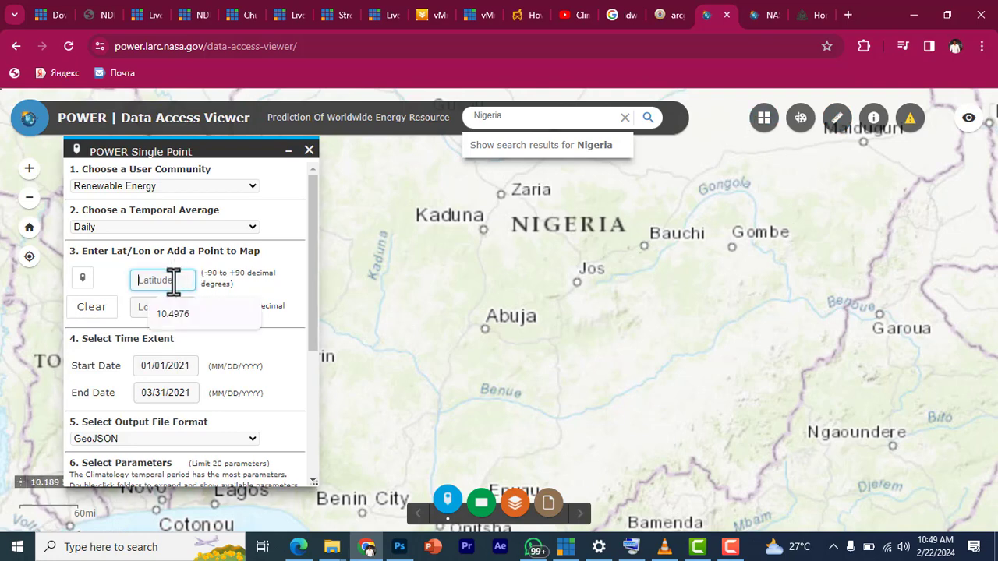
left_click(177, 312)
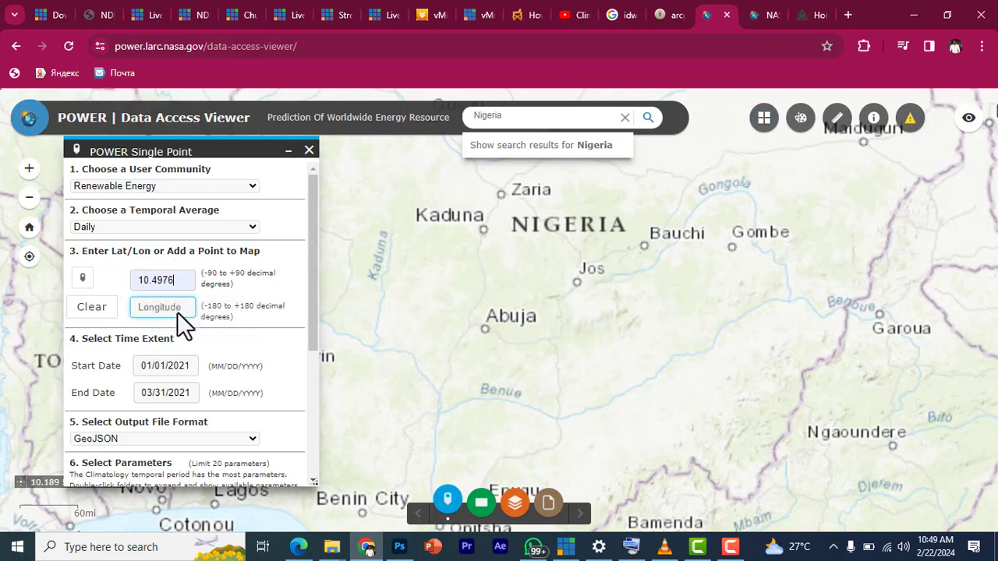
left_click(169, 308)
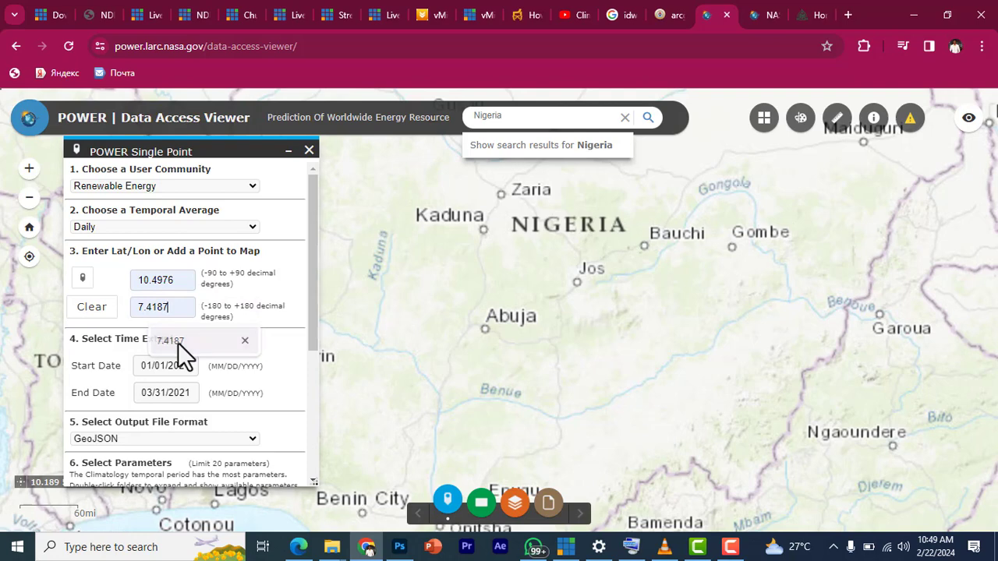
left_click(178, 342)
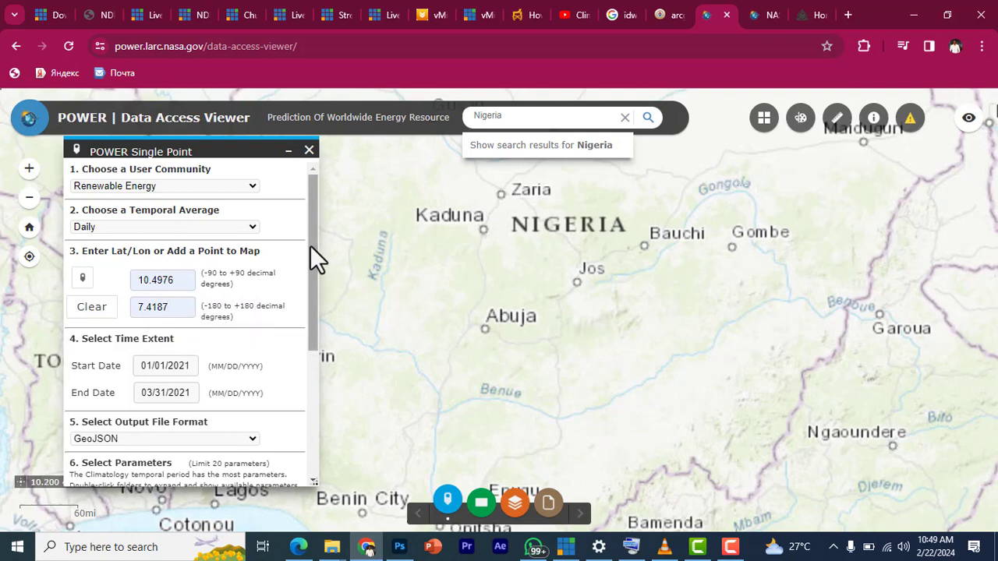
left_click_drag(310, 245, 316, 292)
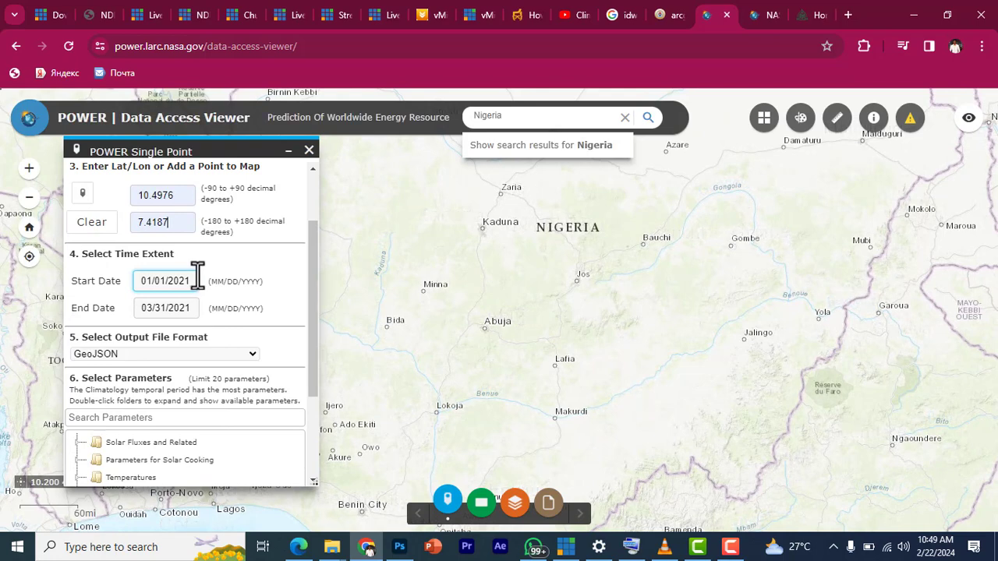
Set the start date to 01/01/1981 using the calendar's year list.
left_click(154, 287)
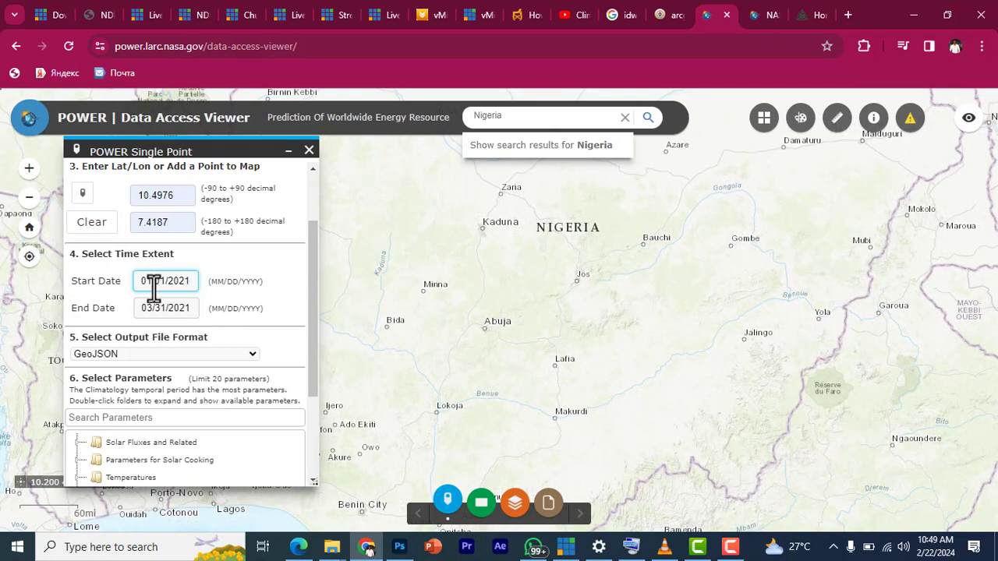
left_click(176, 223)
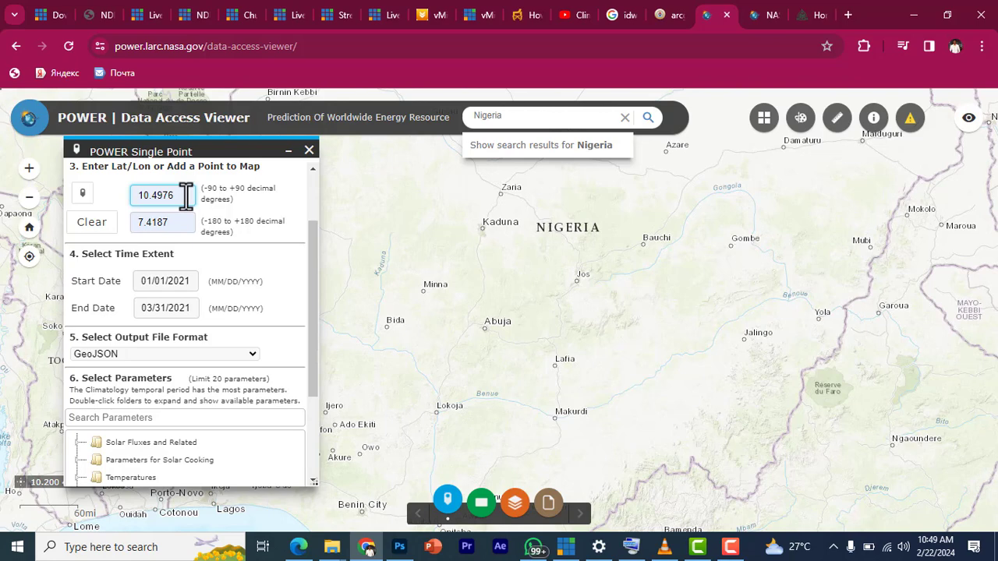
left_click(195, 281)
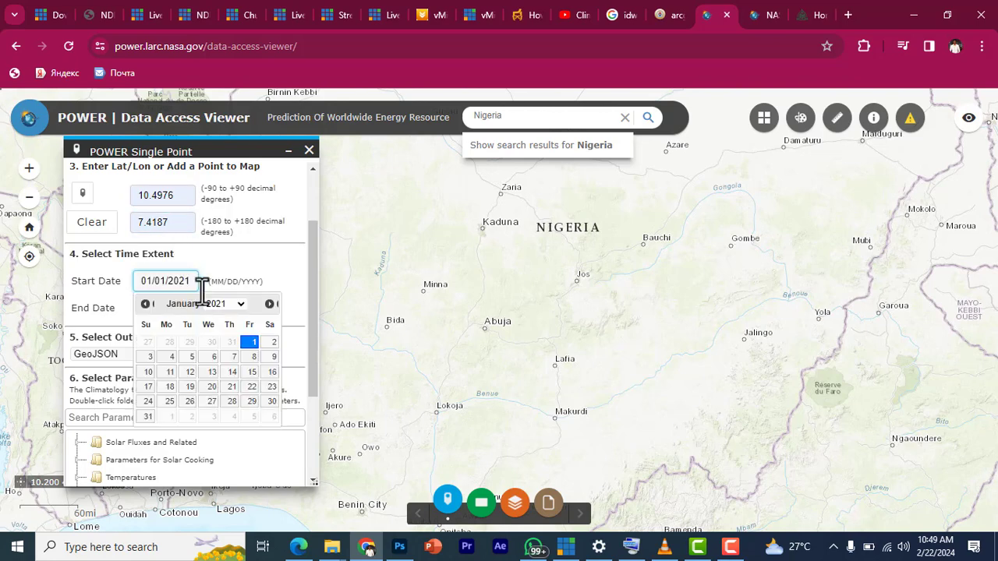
left_click(238, 303)
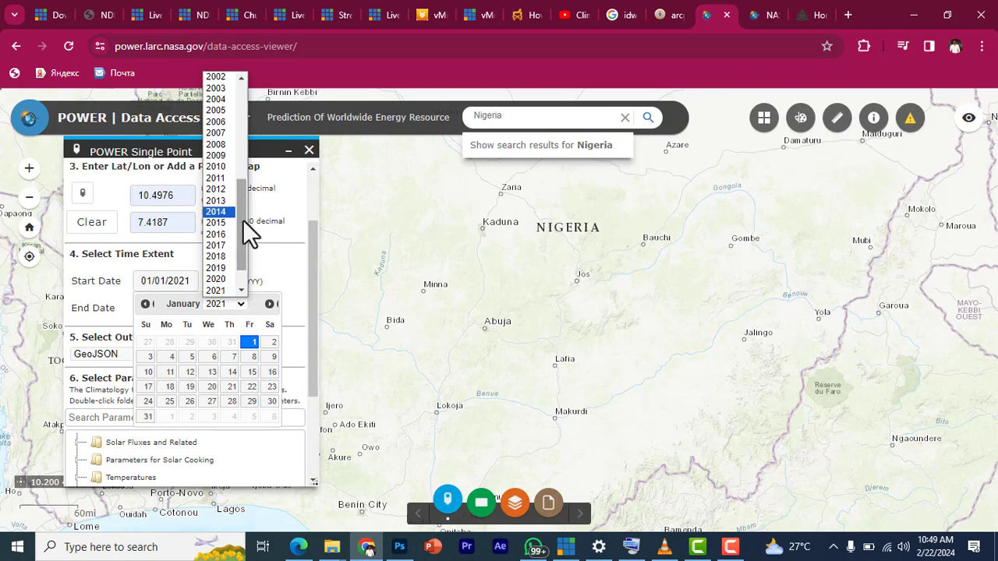
scroll(242, 222, "up", 5)
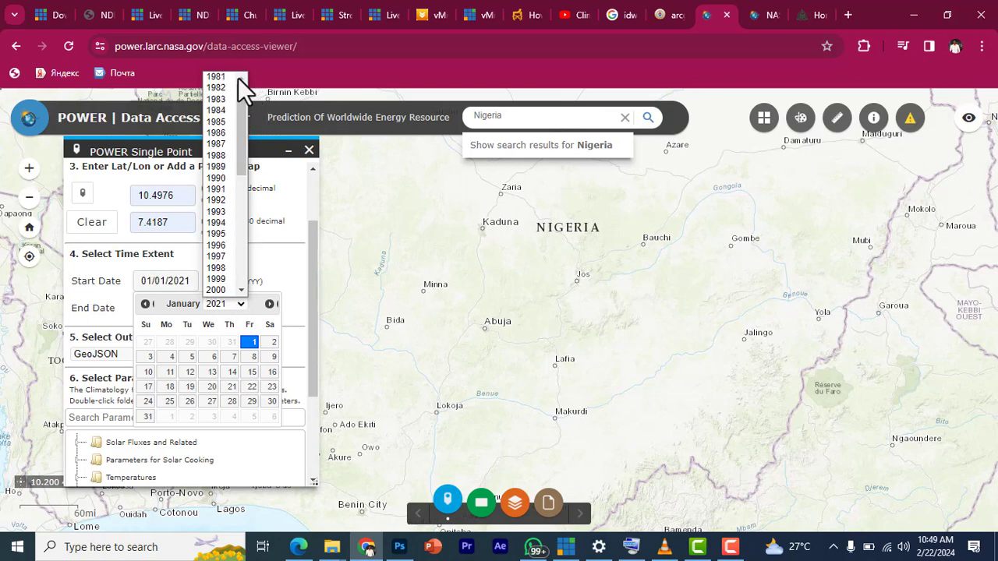
left_click(224, 77)
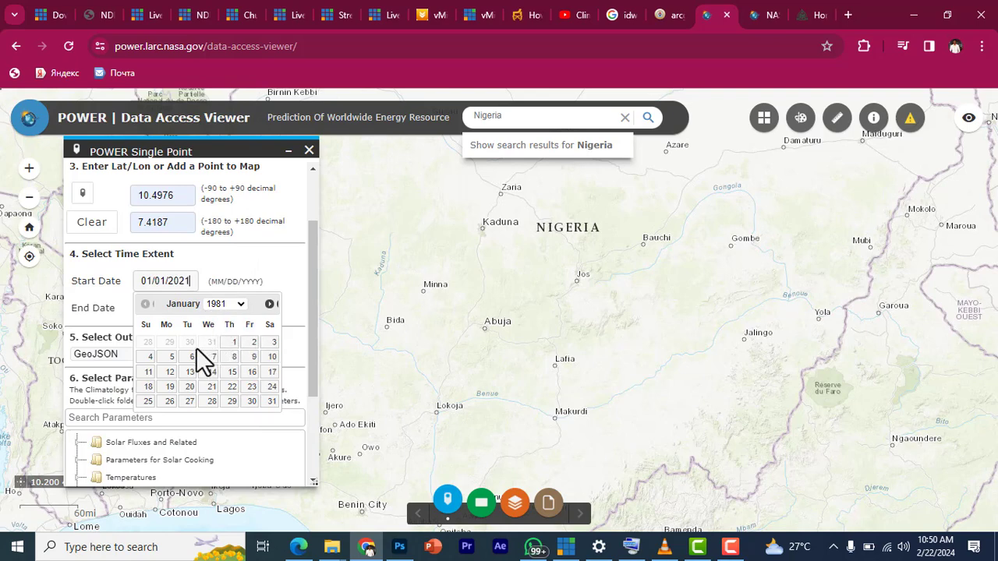
left_click(233, 344)
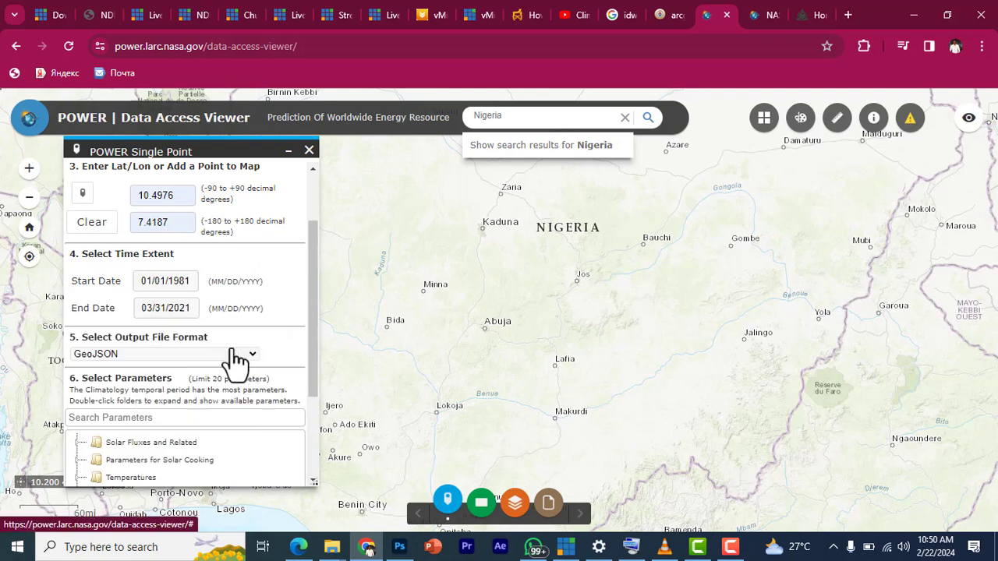
Set the end date to 02/20/2024.
left_click(183, 308)
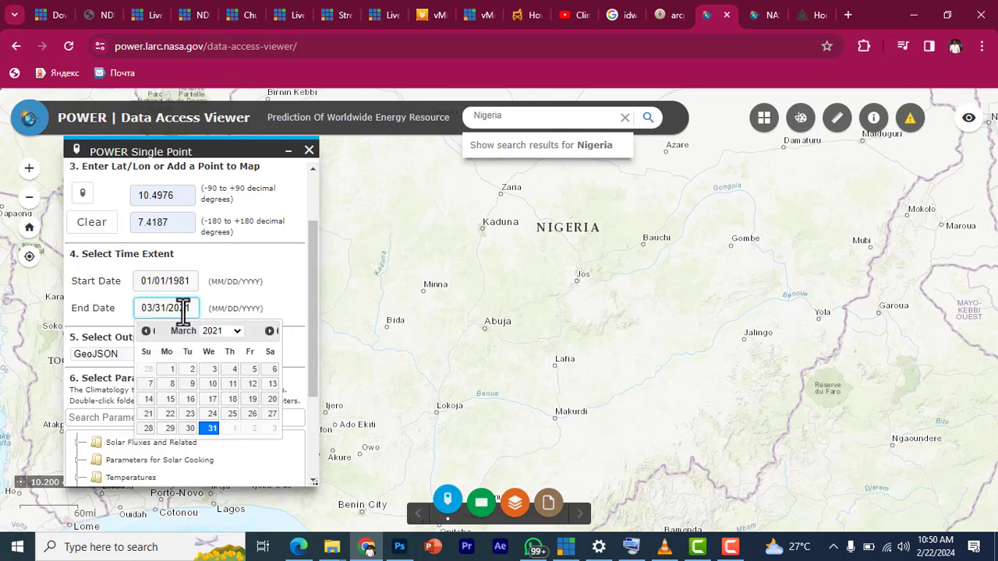
left_click(238, 330)
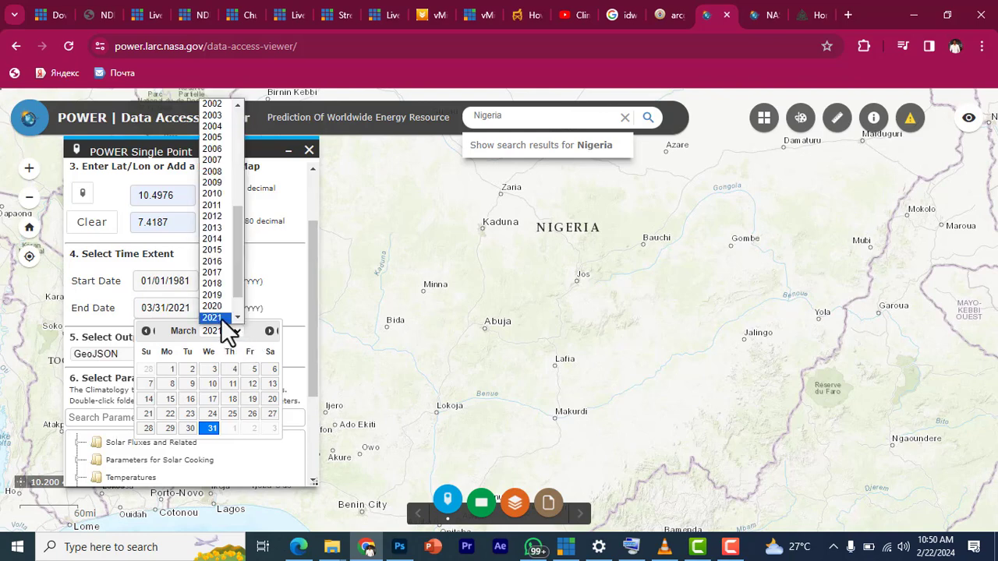
left_click_drag(242, 304, 241, 316)
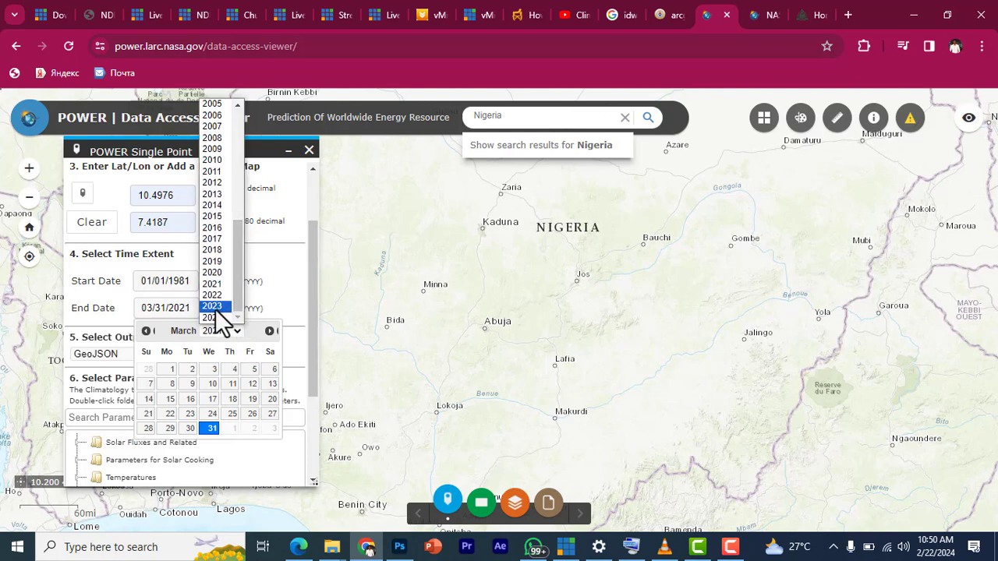
left_click(212, 317)
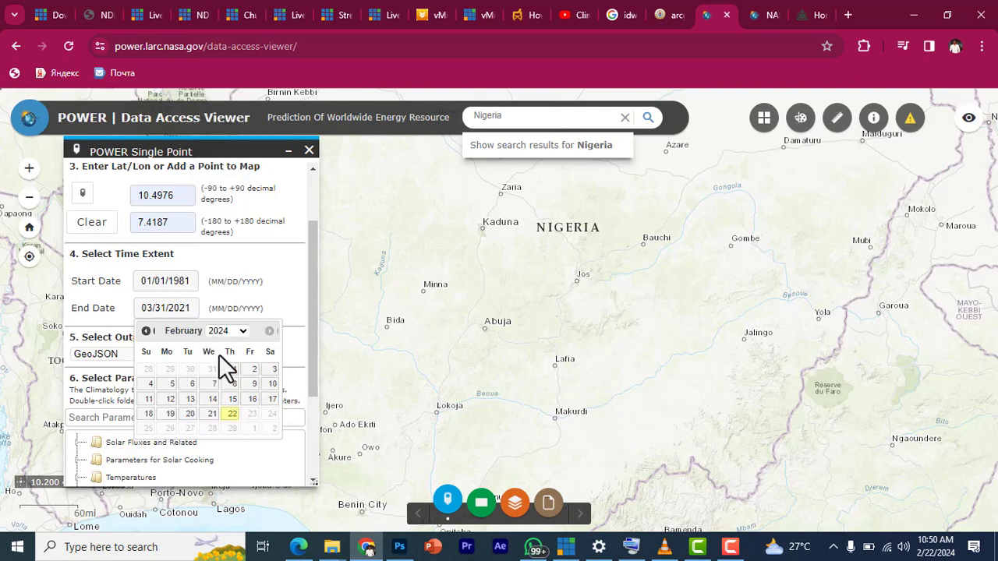
left_click(190, 414)
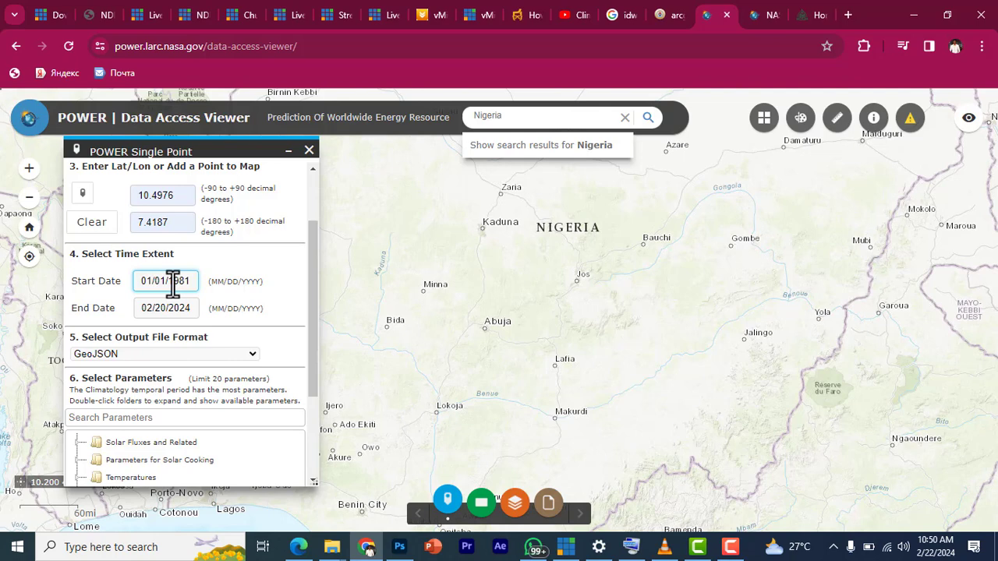
Change the Select Output File Format dropdown from GeoJSON to CSV.
left_click(253, 354)
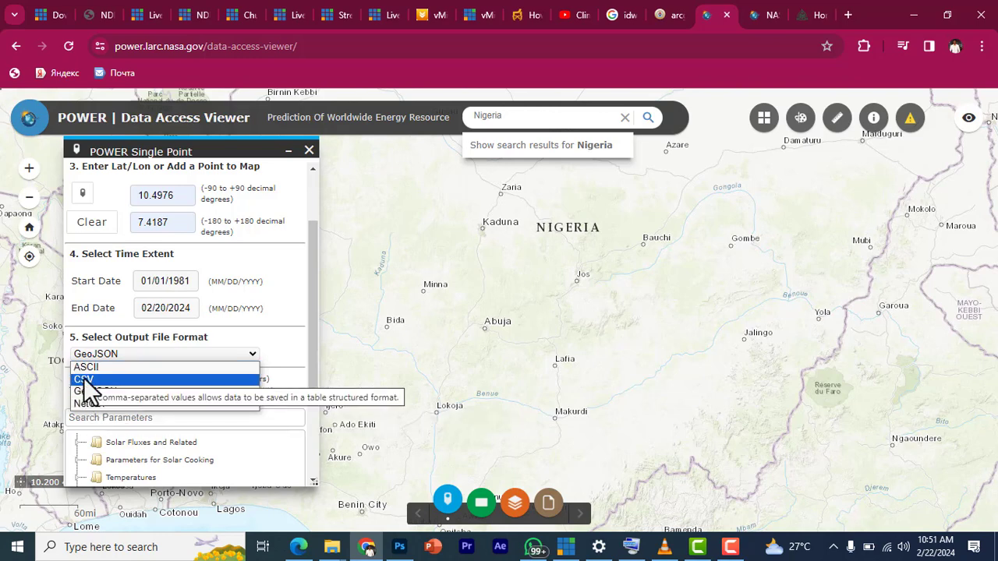
left_click(86, 380)
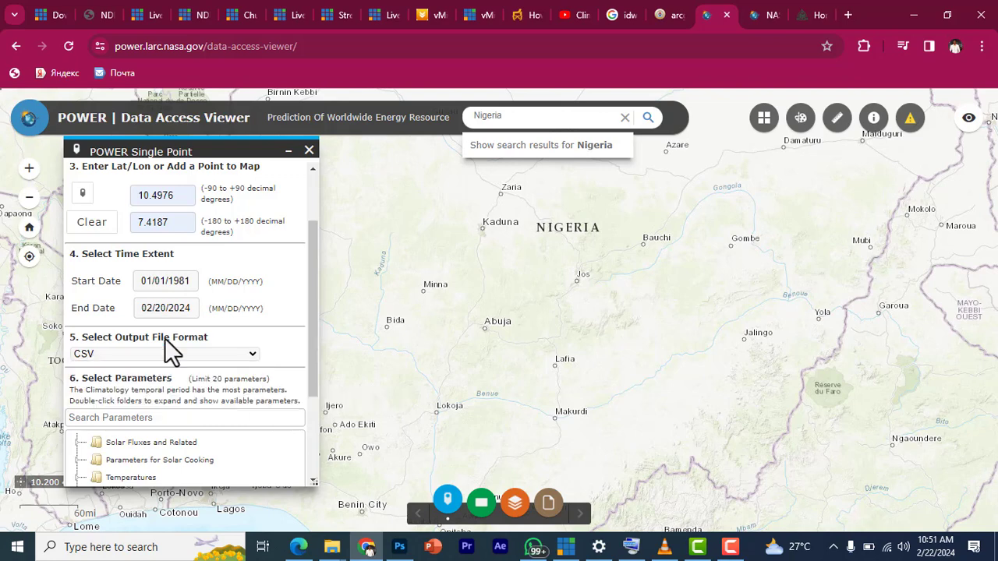
Tick Temperature at 2 Meters in the Temperatures group.
left_click_drag(312, 295, 304, 382)
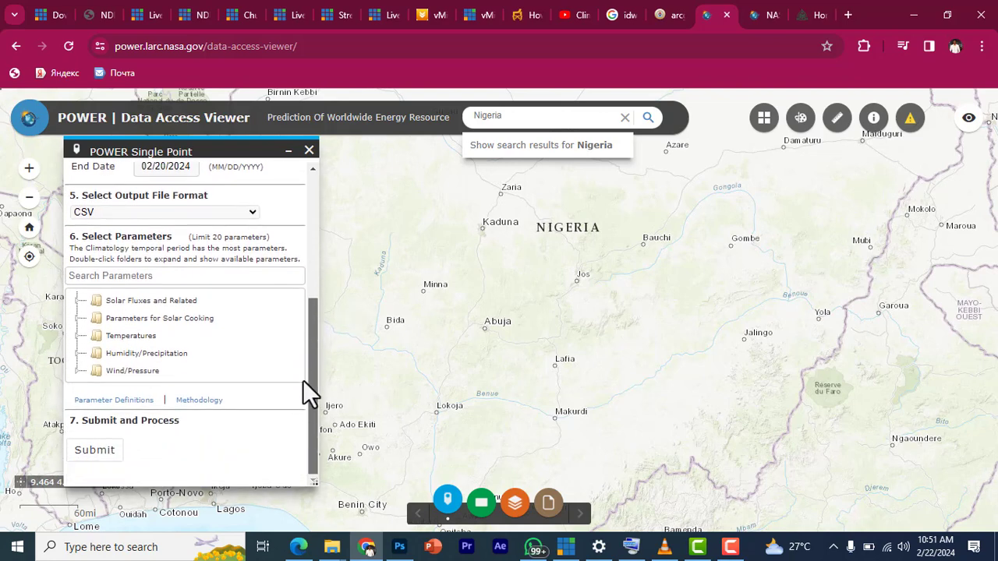
double_click(143, 341)
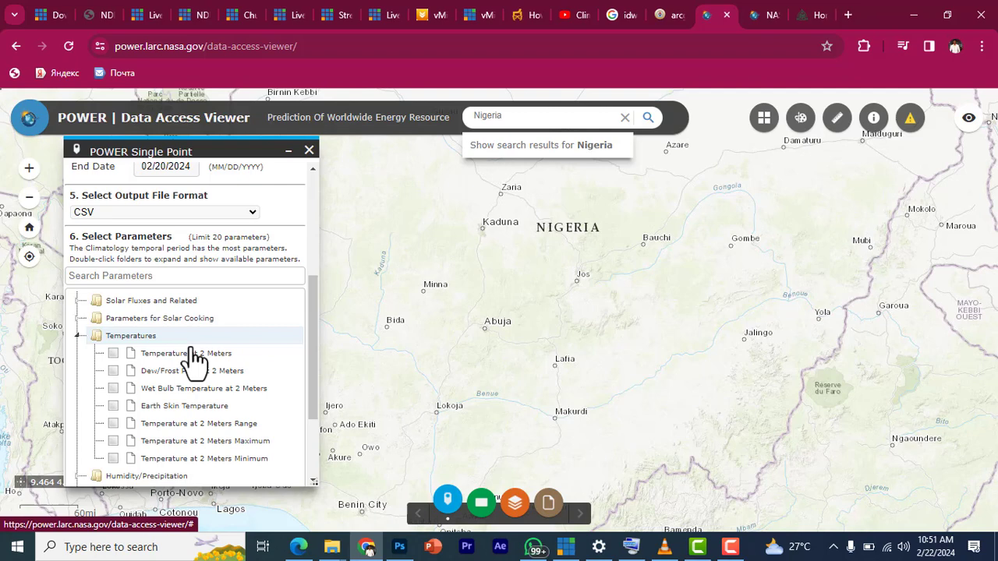
left_click(183, 356)
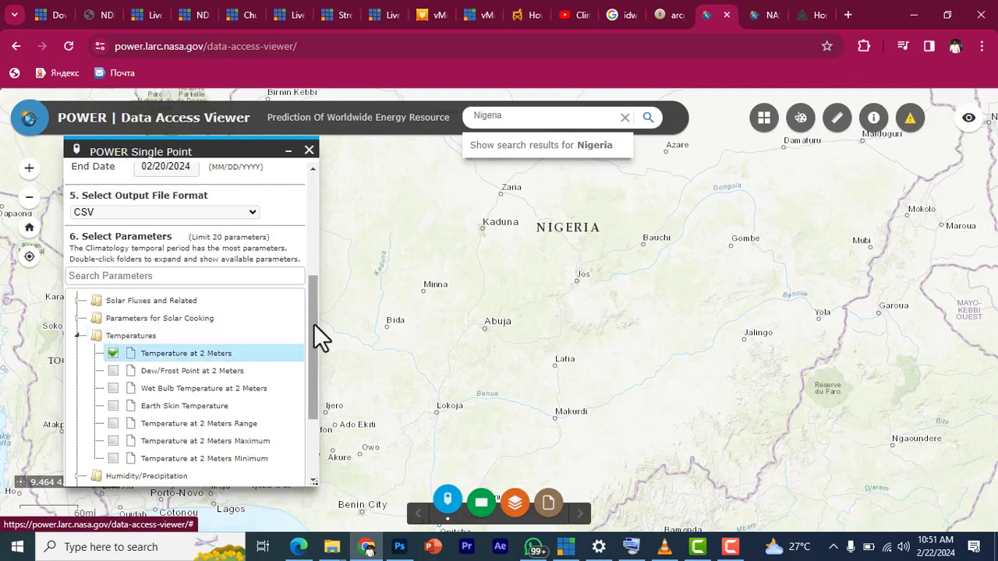
Tick Specific Humidity, Relative Humidity at 2 Meters and Precipitation under Humidity/Precipitation.
left_click_drag(313, 324, 309, 365)
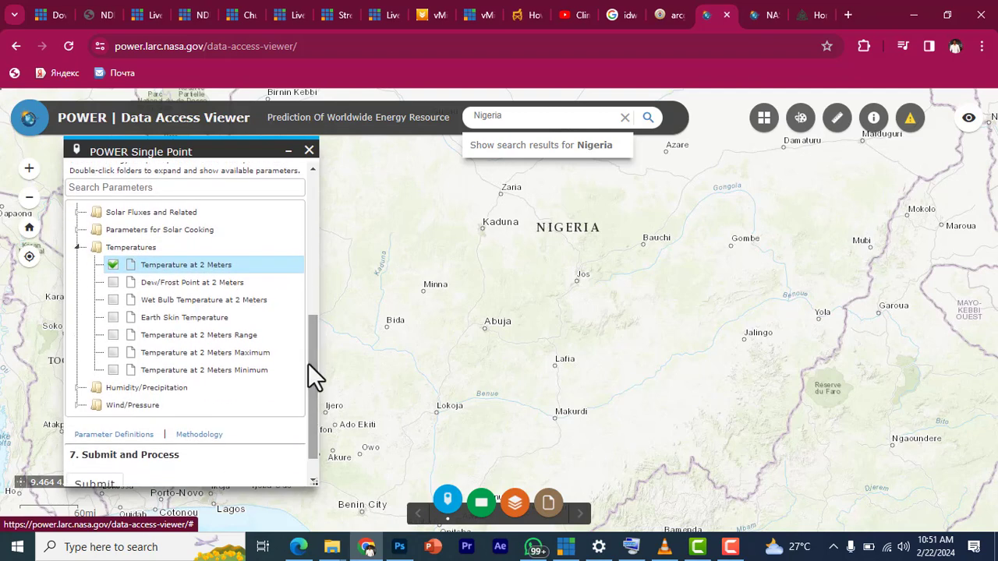
left_click(159, 394)
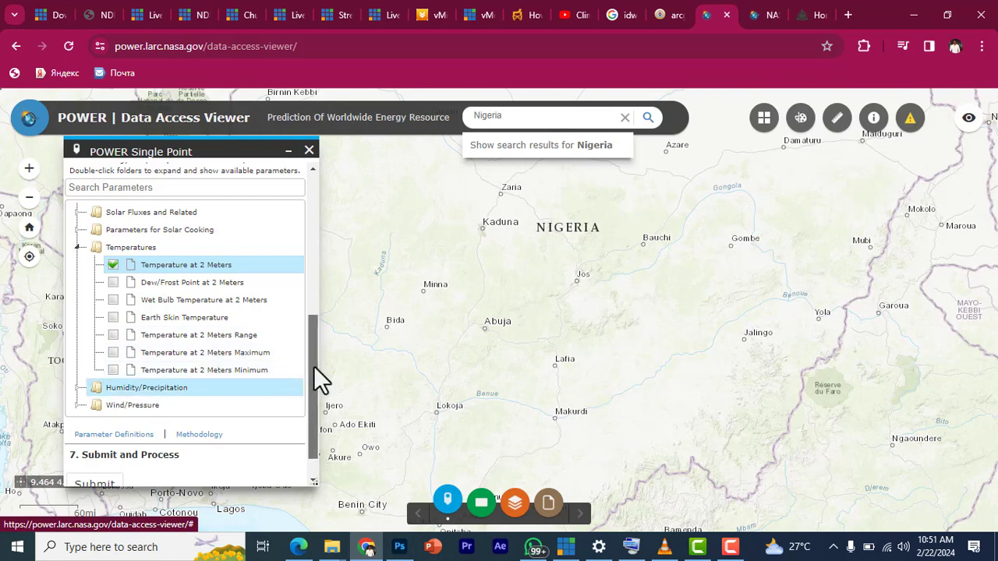
scroll(315, 367, "down", 1)
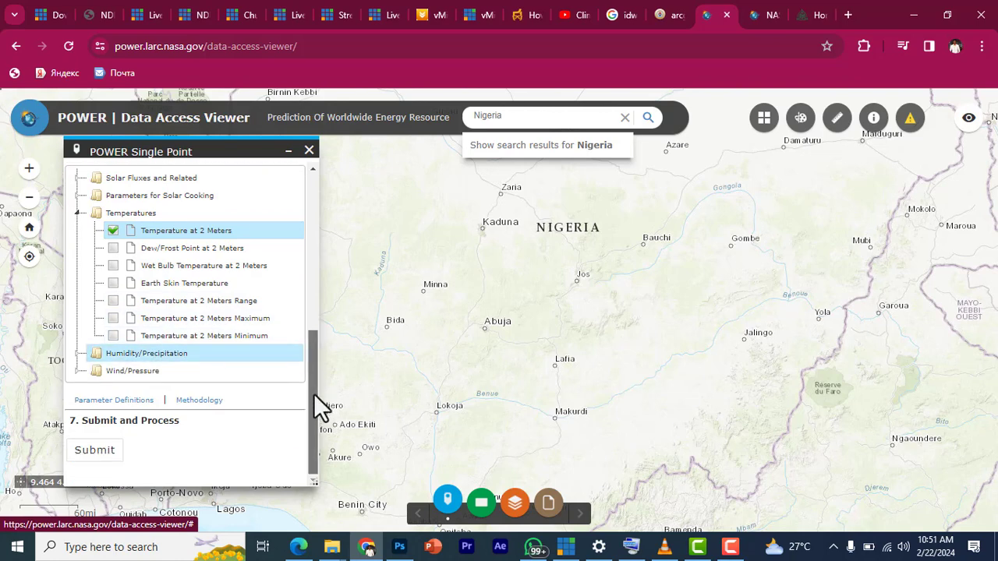
left_click(161, 359)
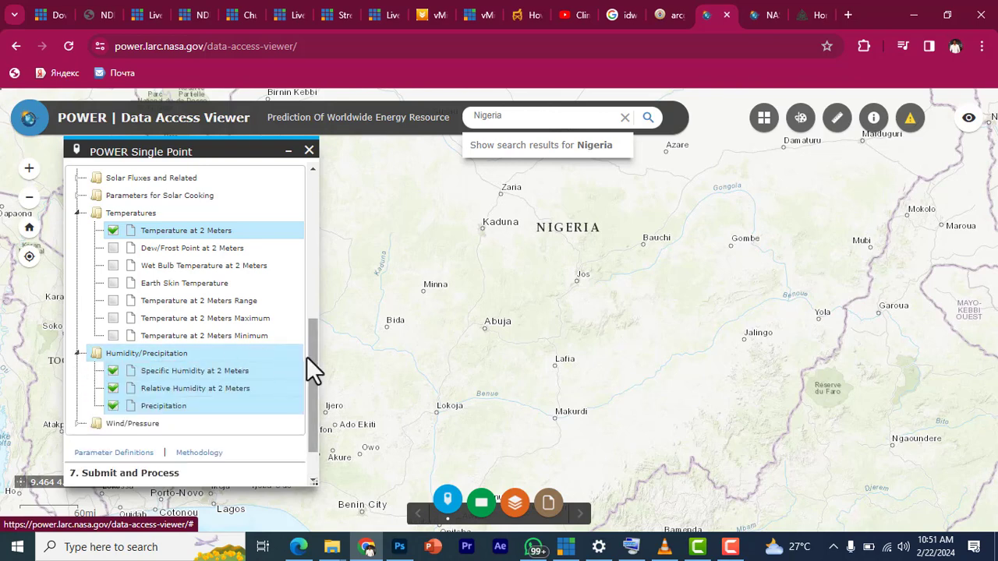
left_click_drag(306, 357, 299, 416)
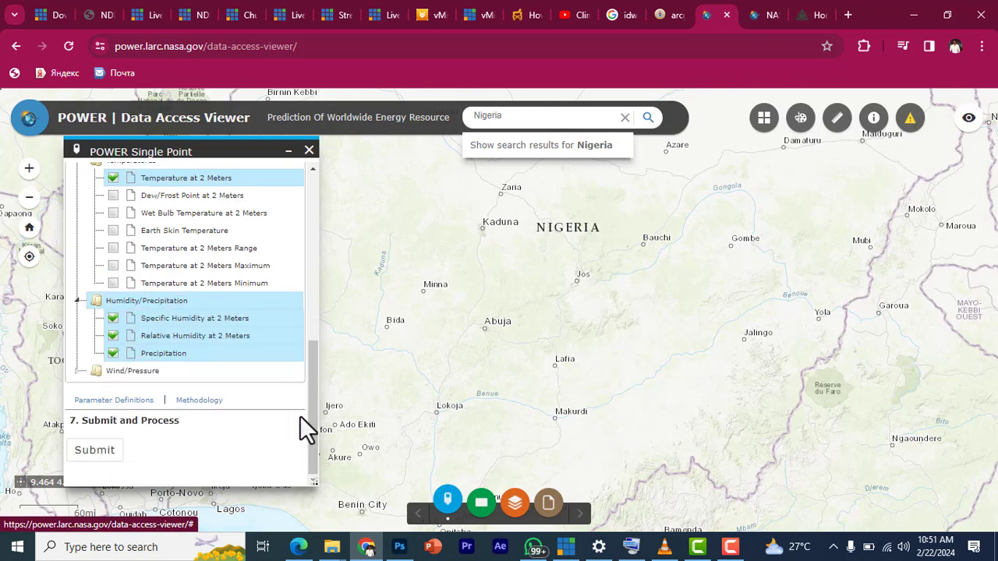
left_click(171, 344)
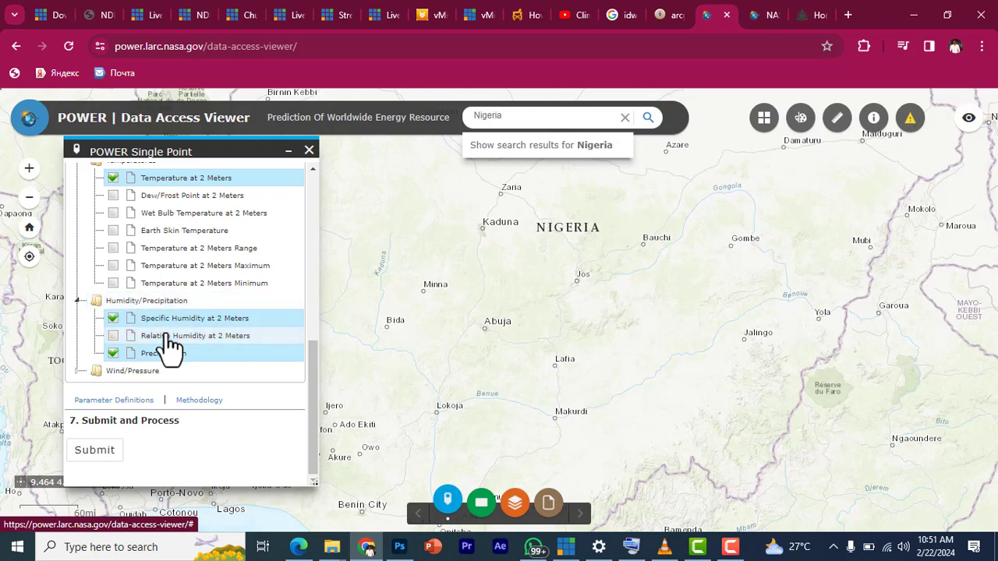
left_click(170, 343)
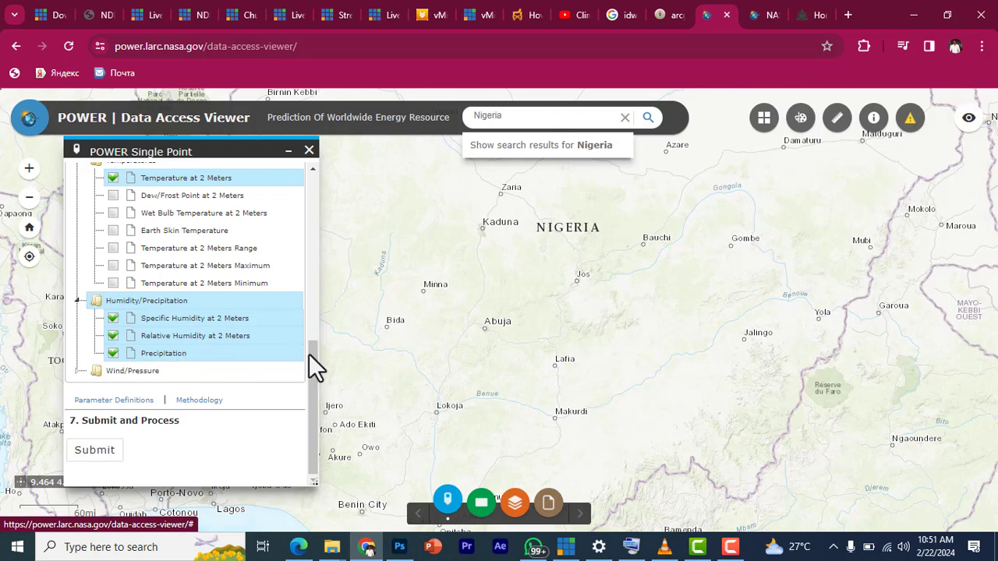
Open the Parameter Definitions page in a new tab.
left_click(108, 412)
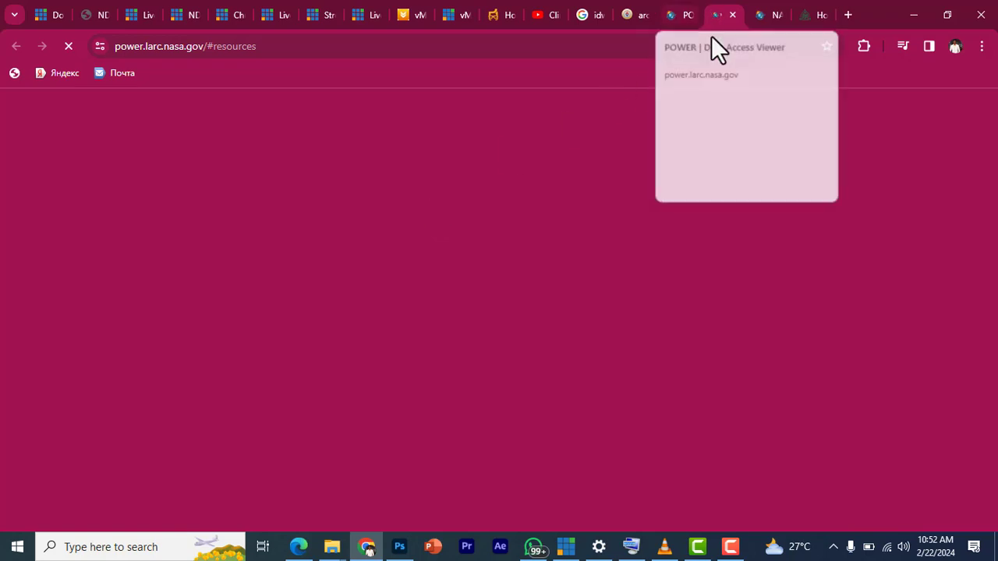
left_click(682, 15)
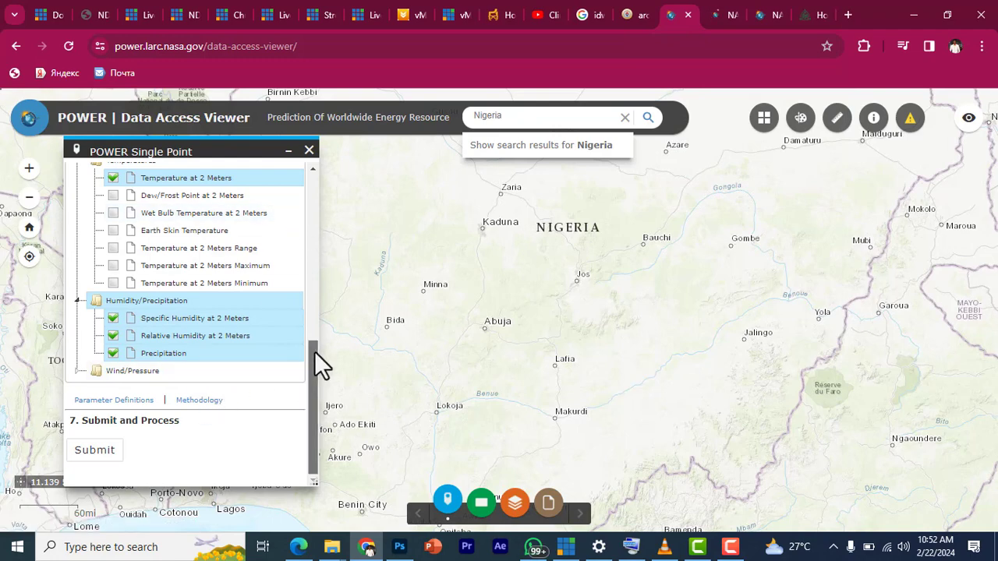
left_click(727, 21)
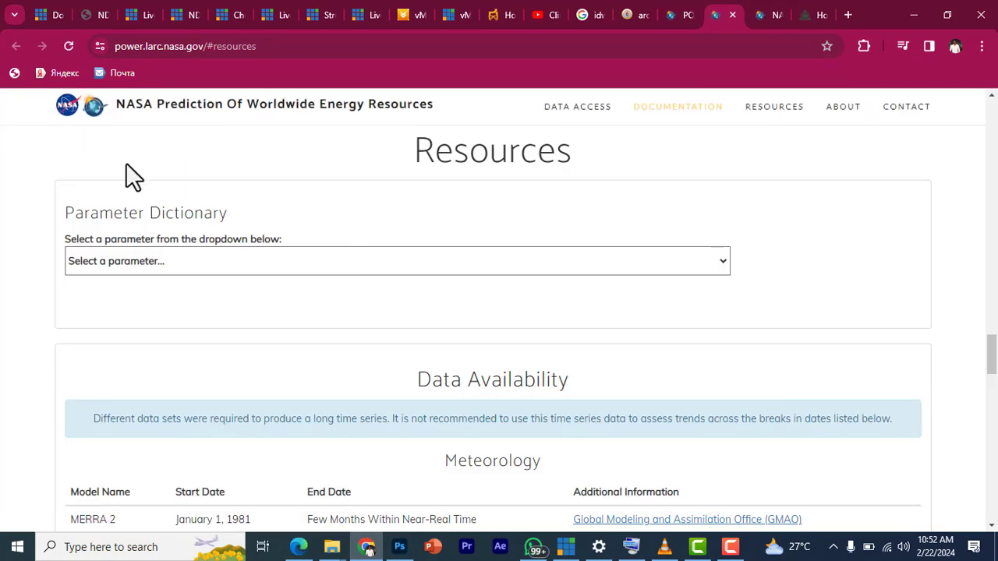
View the Precipitation Corrected Sum entry in the Parameter Dictionary, then return to the viewer.
left_click(228, 269)
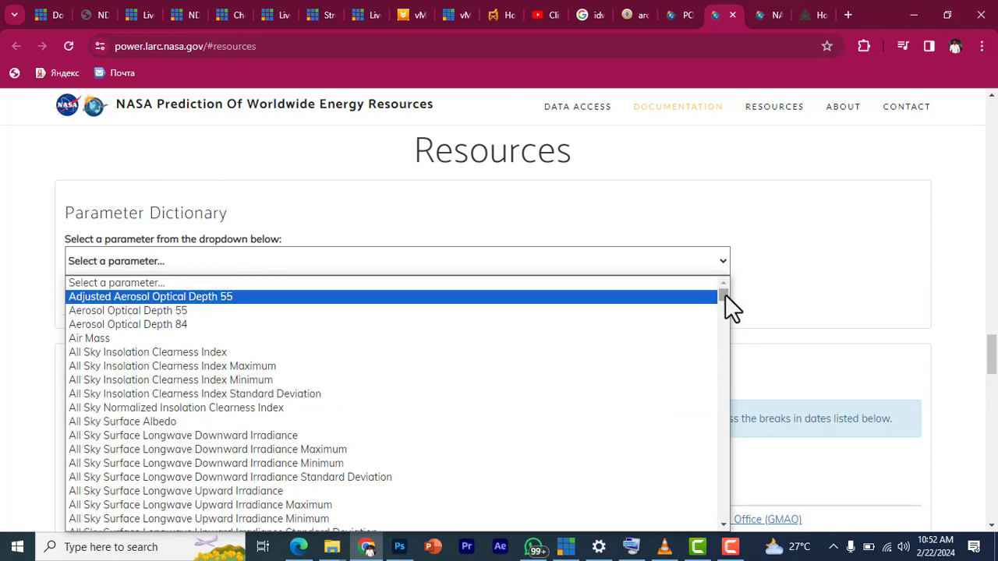
left_click_drag(726, 294, 734, 449)
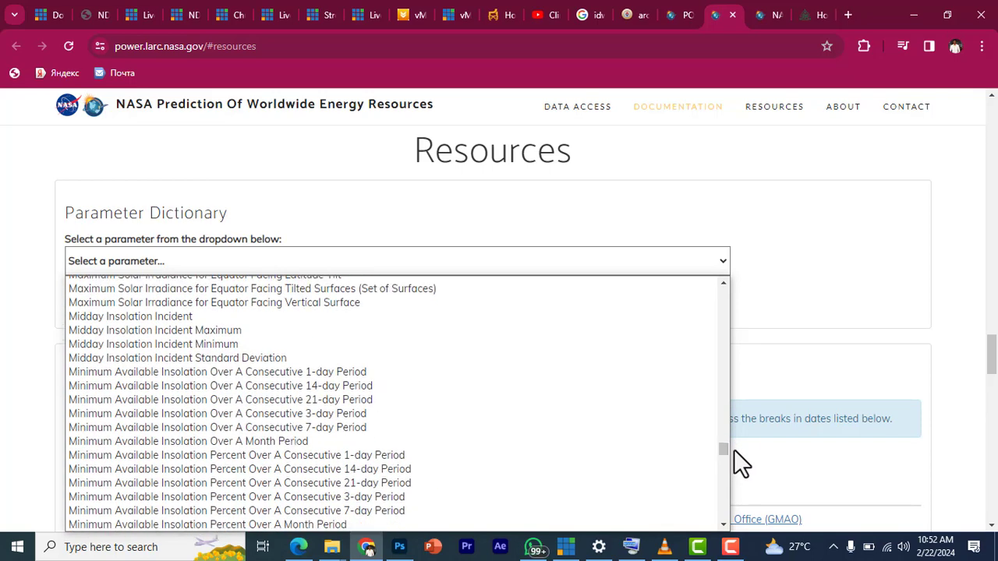
left_click_drag(721, 446, 726, 460)
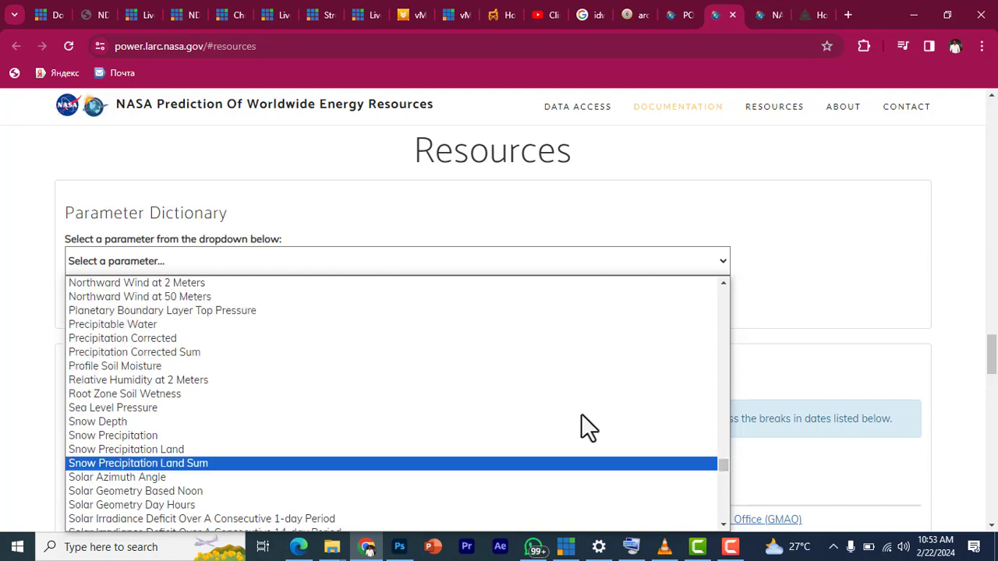
left_click(121, 351)
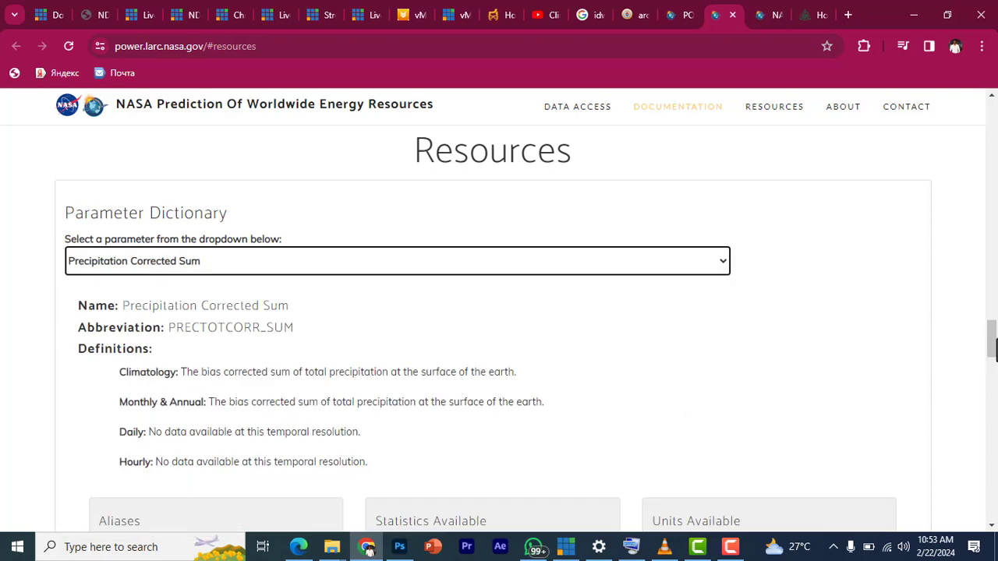
left_click_drag(992, 351, 993, 404)
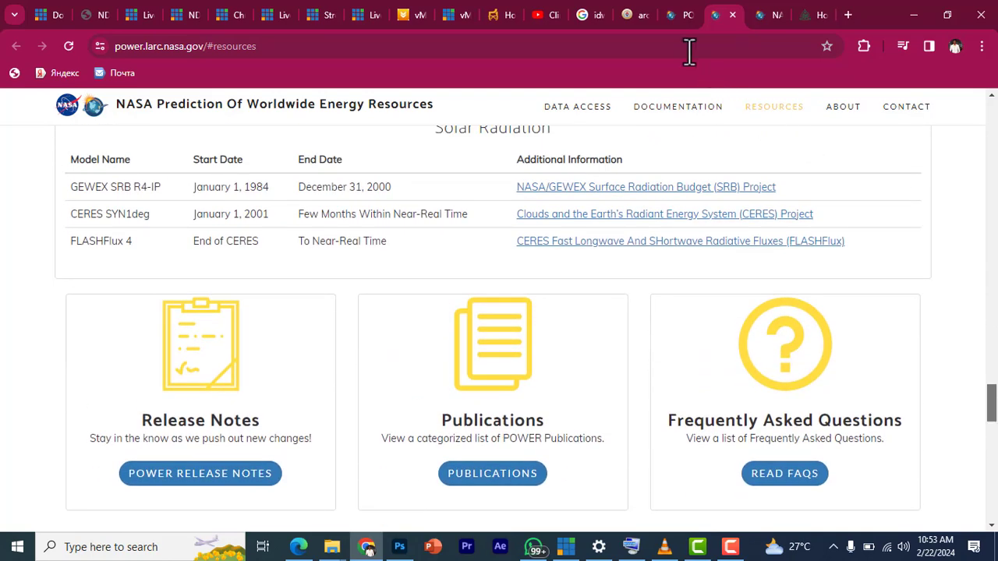
left_click(677, 11)
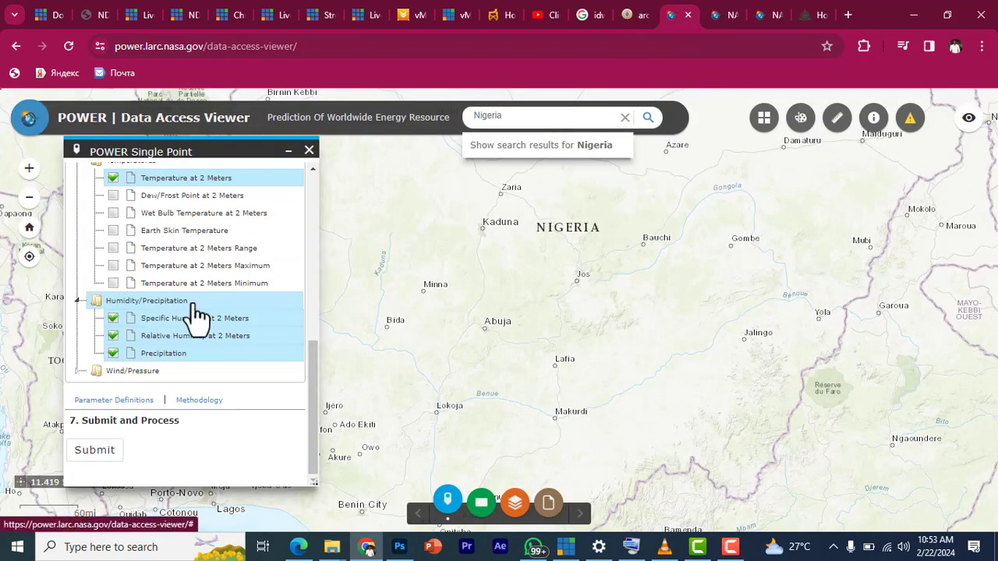
Submit the daily point request and download its CSV output.
left_click(92, 450)
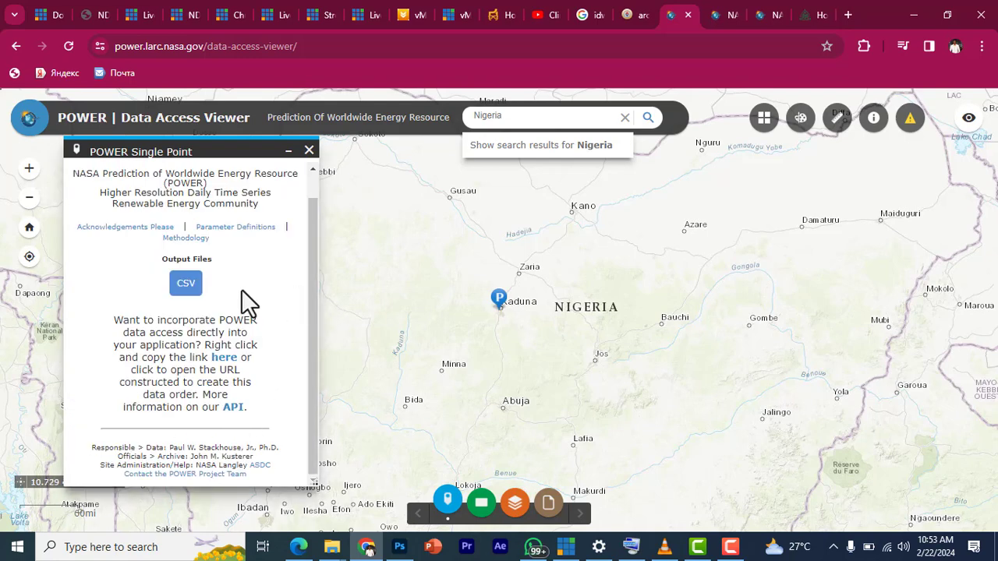
left_click(185, 286)
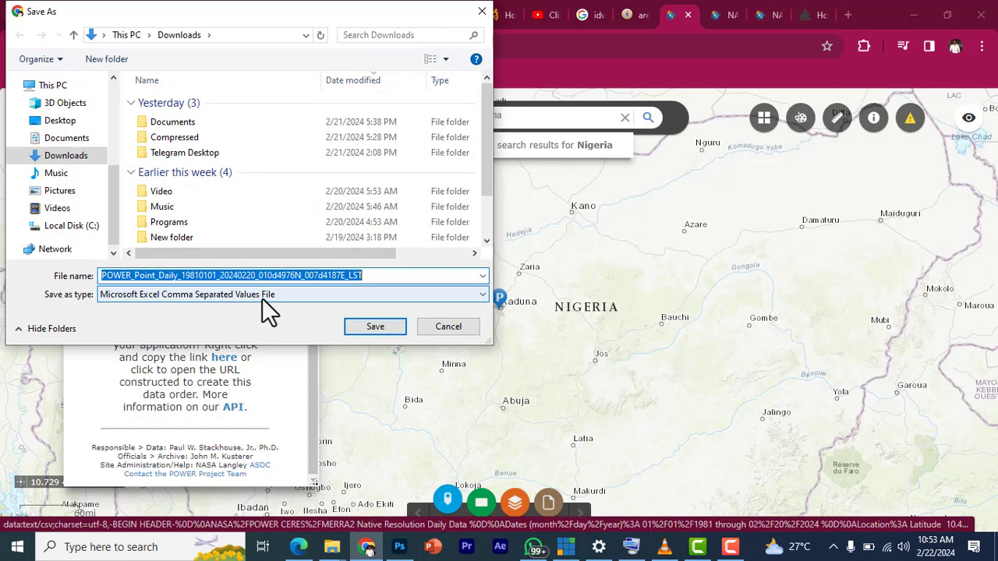
Save the CSV to Downloads, open it maximized in Excel, and dismiss the Genuine Office warning.
left_click(364, 330)
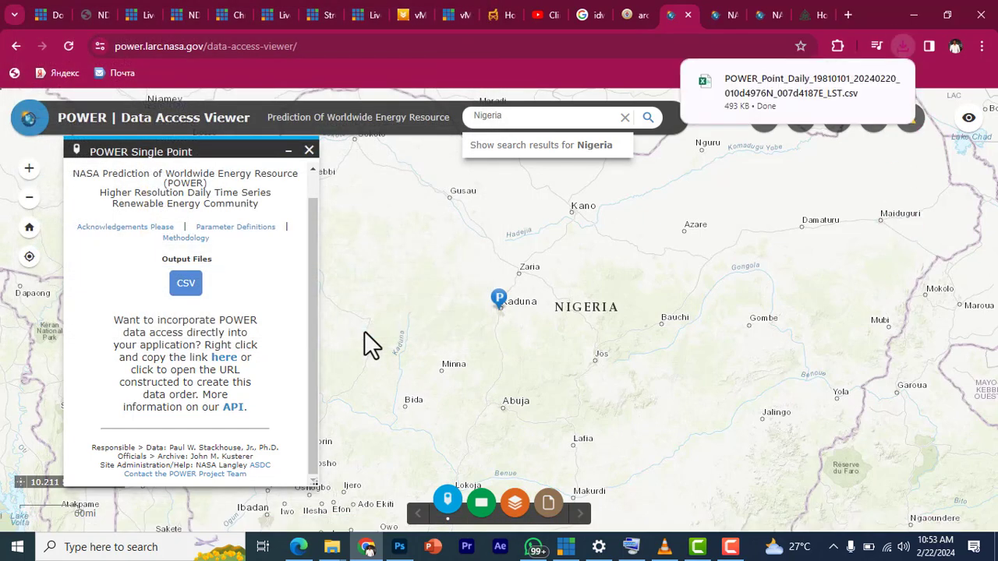
left_click(792, 78)
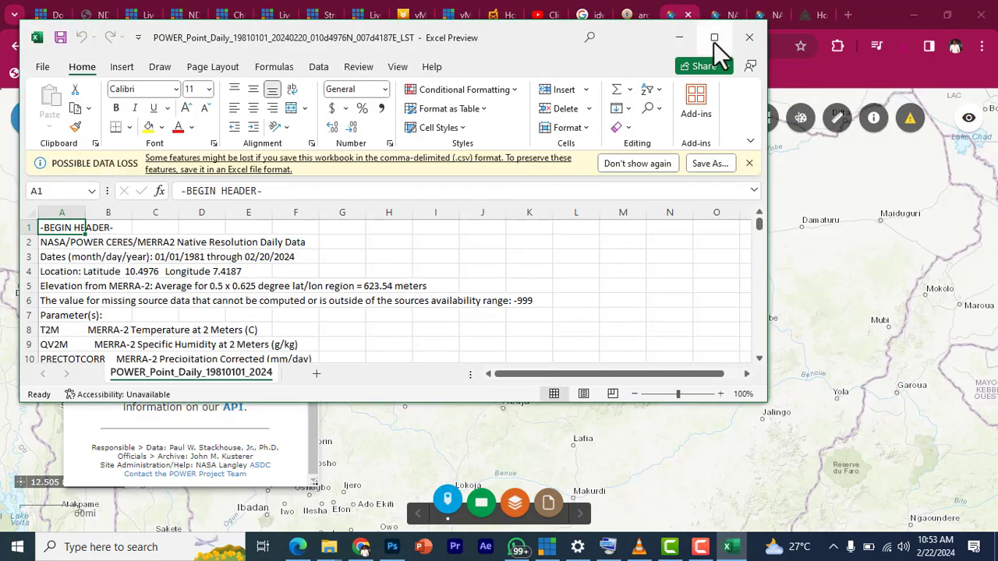
left_click(714, 39)
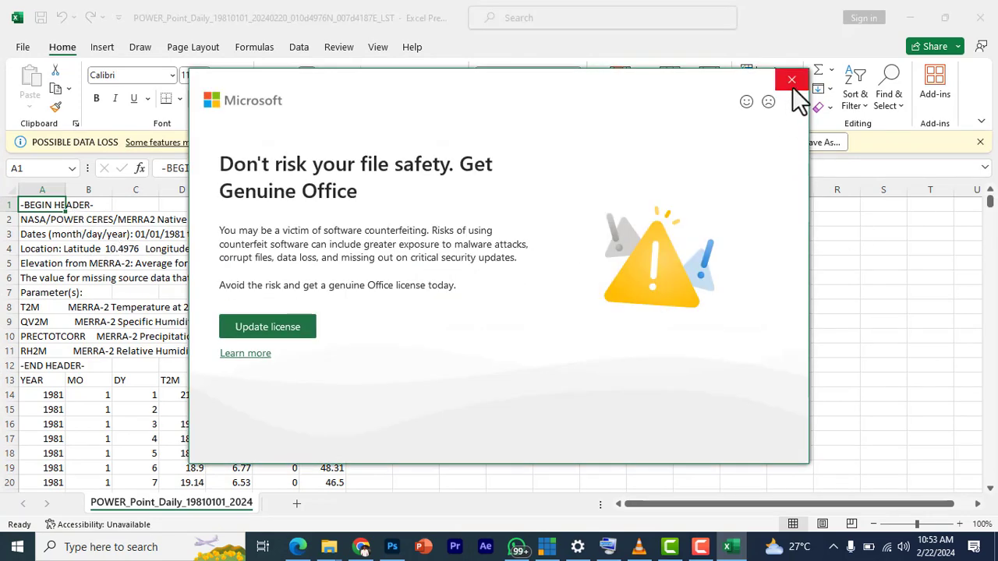
left_click(797, 74)
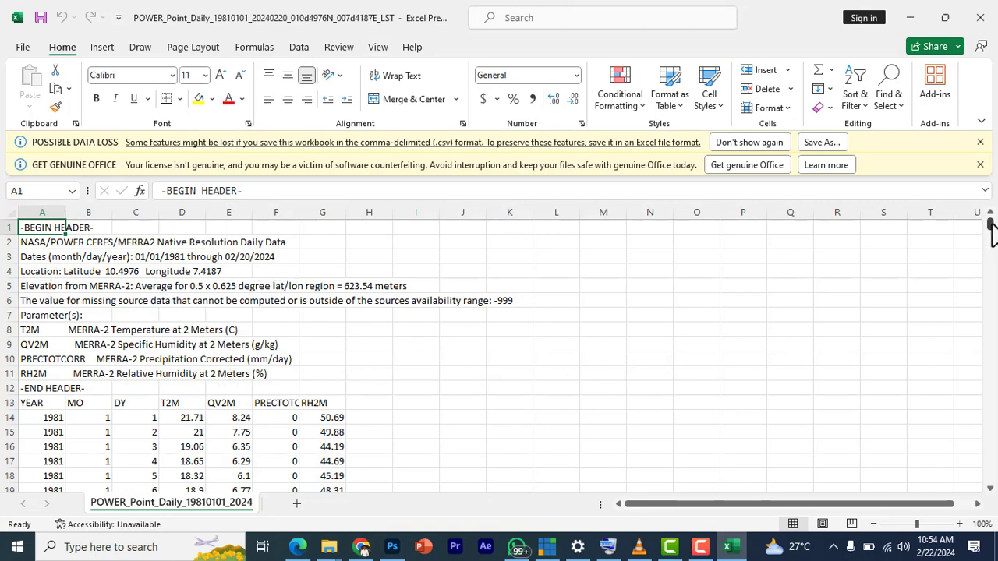
left_click_drag(991, 225, 995, 499)
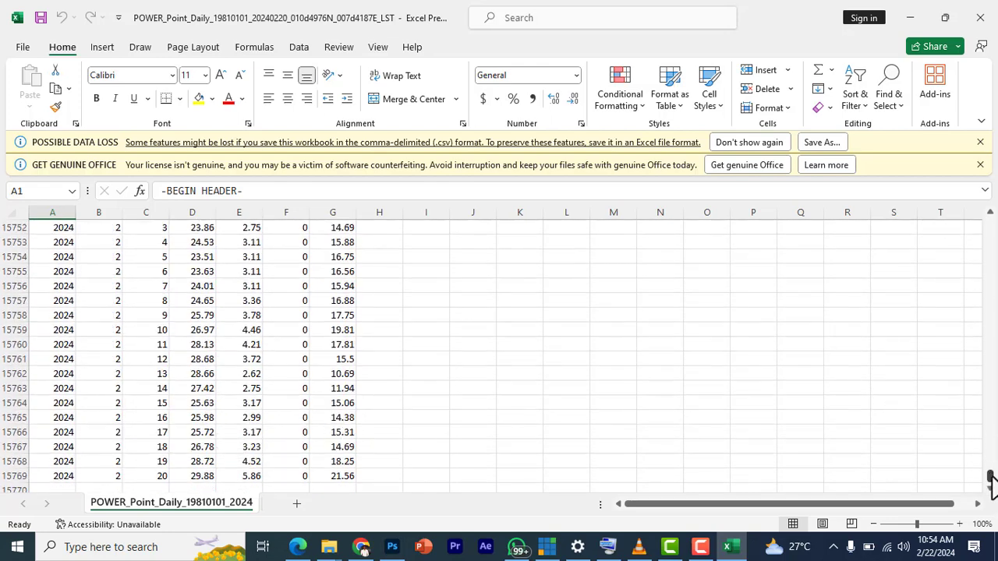
left_click_drag(991, 474, 995, 156)
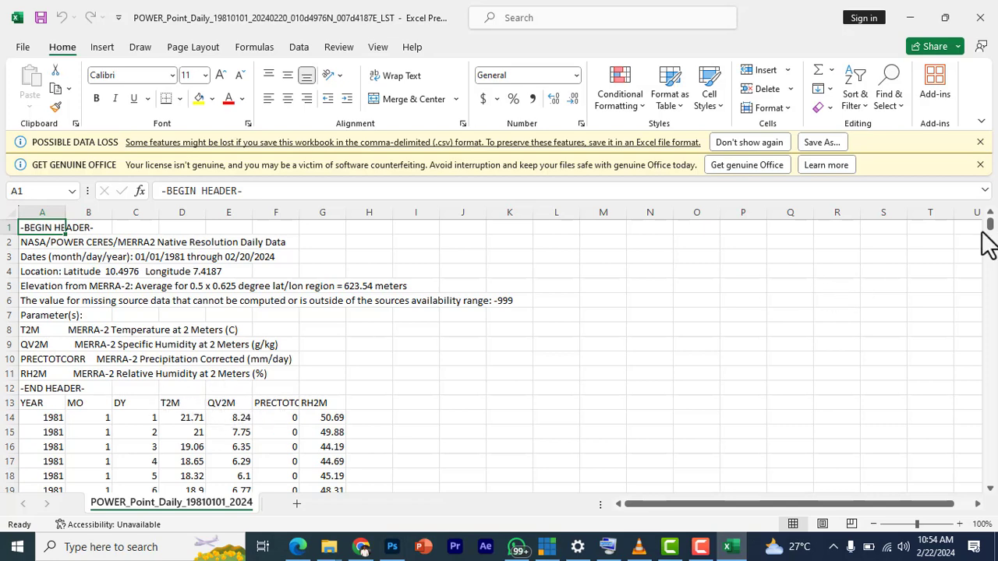
mouse_move(990, 232)
left_mouse_down()
mouse_move(987, 202)
mouse_move(990, 267)
mouse_move(986, 221)
left_mouse_up()
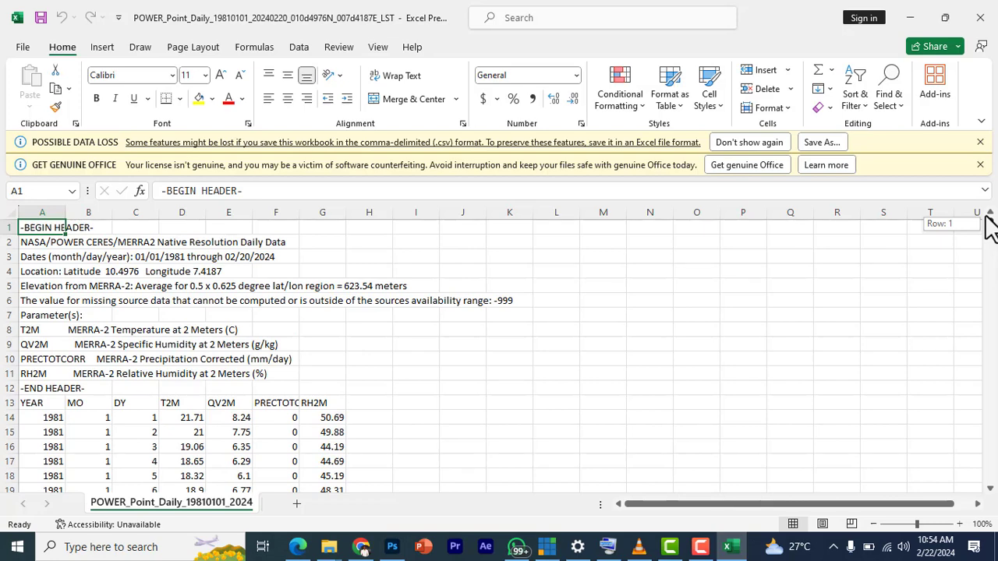
mouse_move(986, 221)
left_mouse_down()
mouse_move(988, 281)
mouse_move(981, 234)
left_mouse_up()
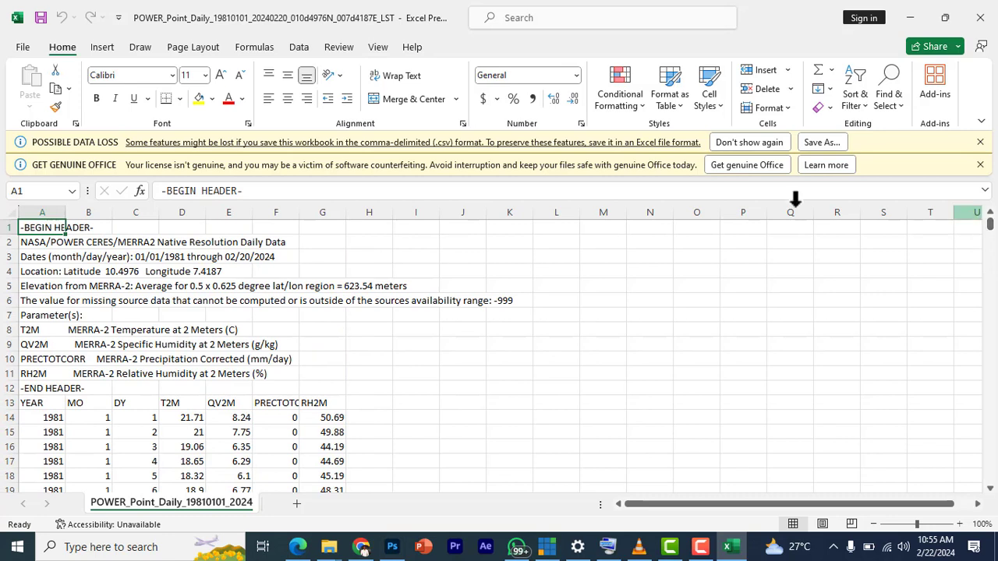